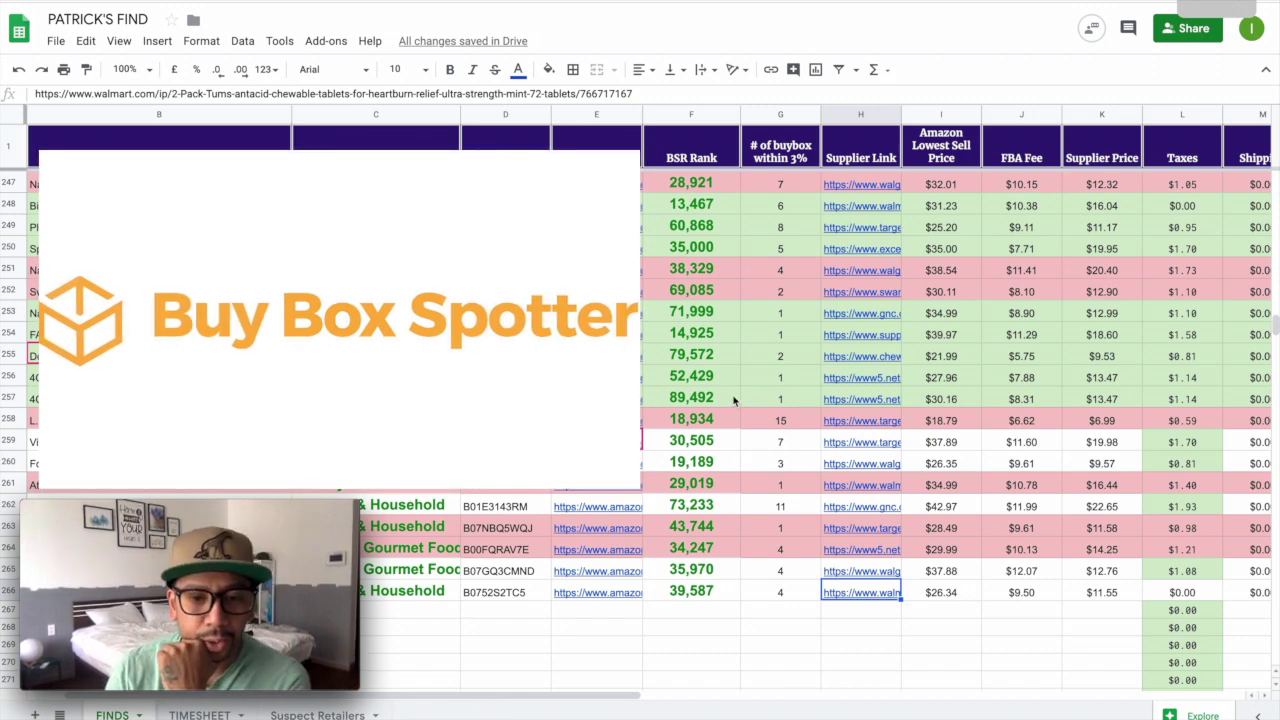
Open Helium 10's 4.47/10 listing evaluation and highlight the 9 ratings and the product title
scroll(729, 401, "down", 2)
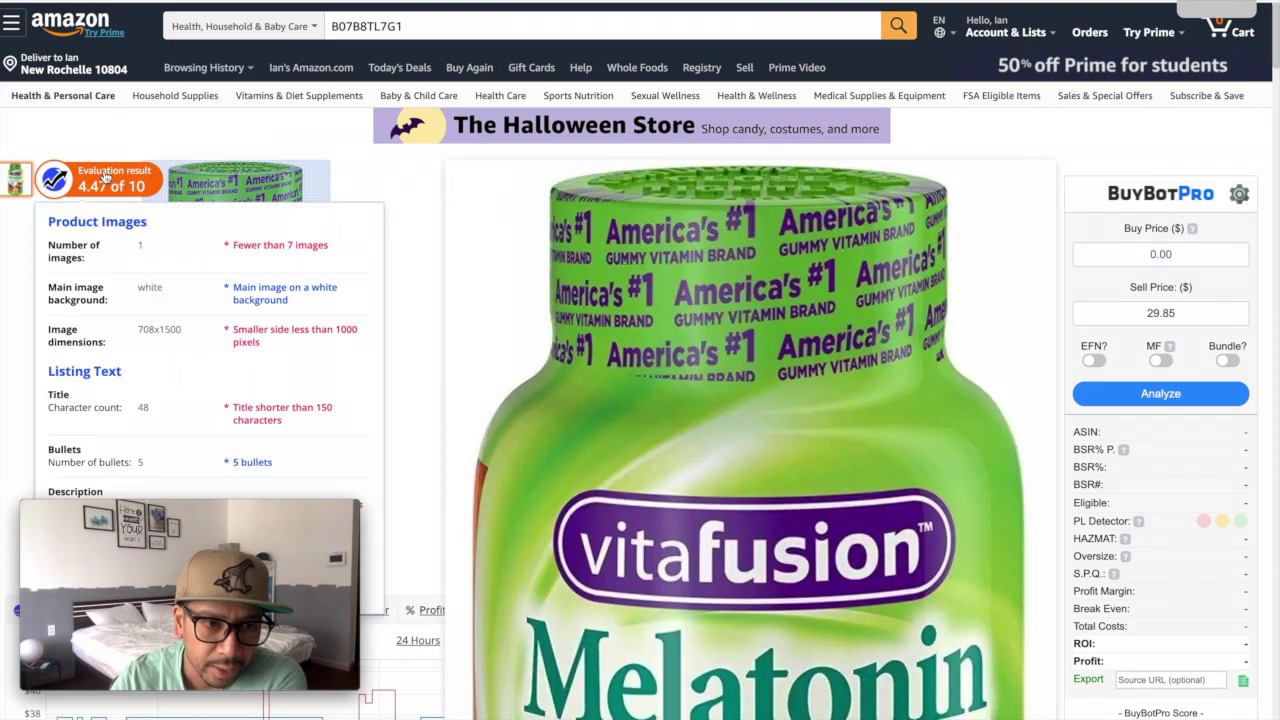
left_click(100, 180)
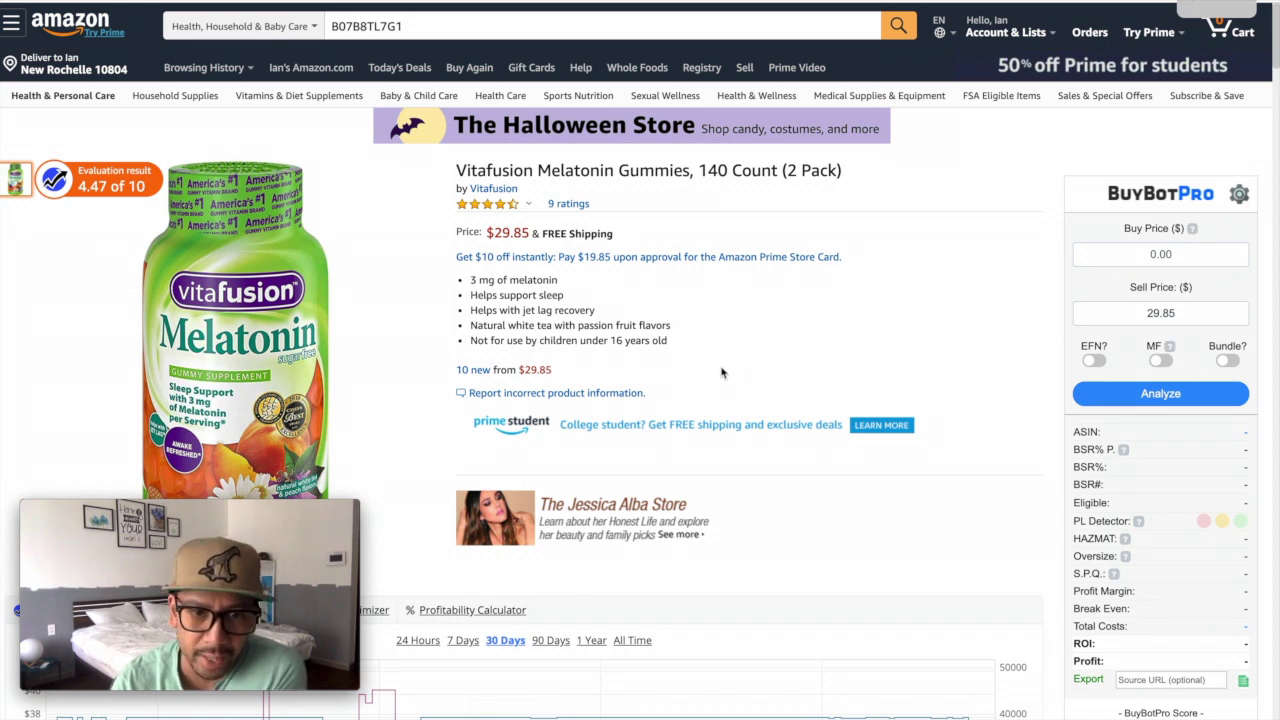
left_click_drag(592, 204, 553, 203)
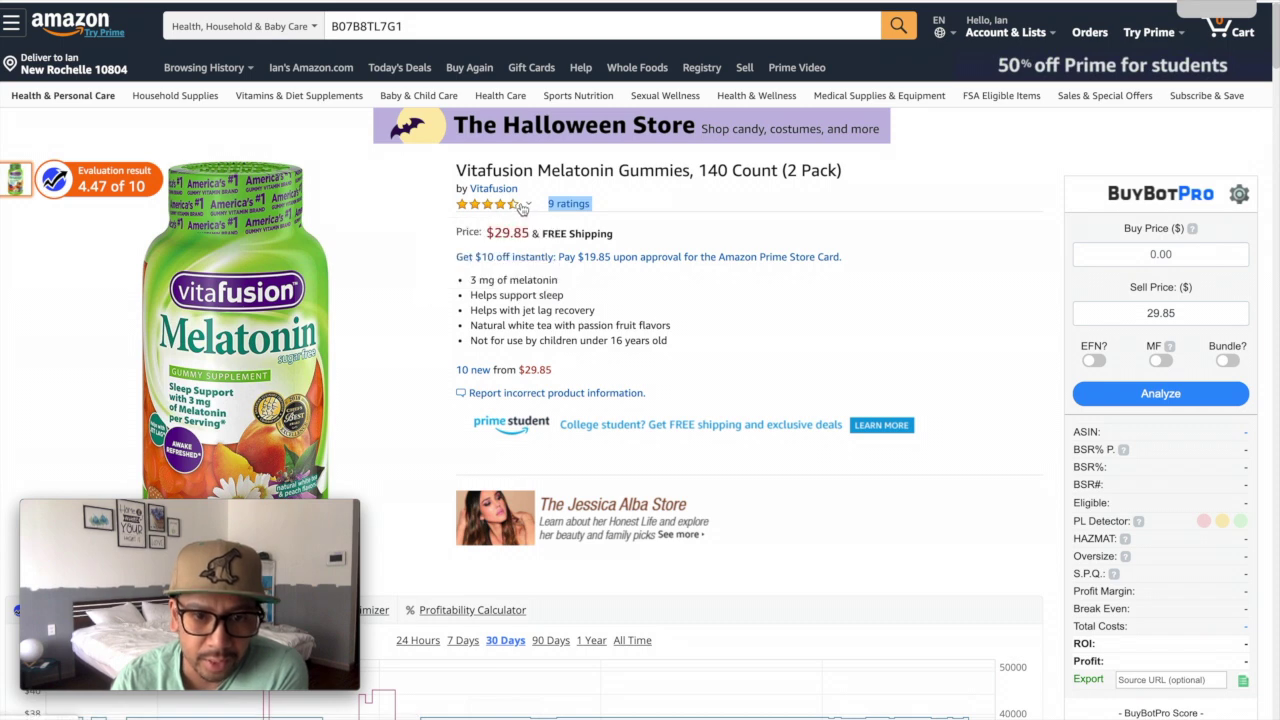
mouse_move(527, 205)
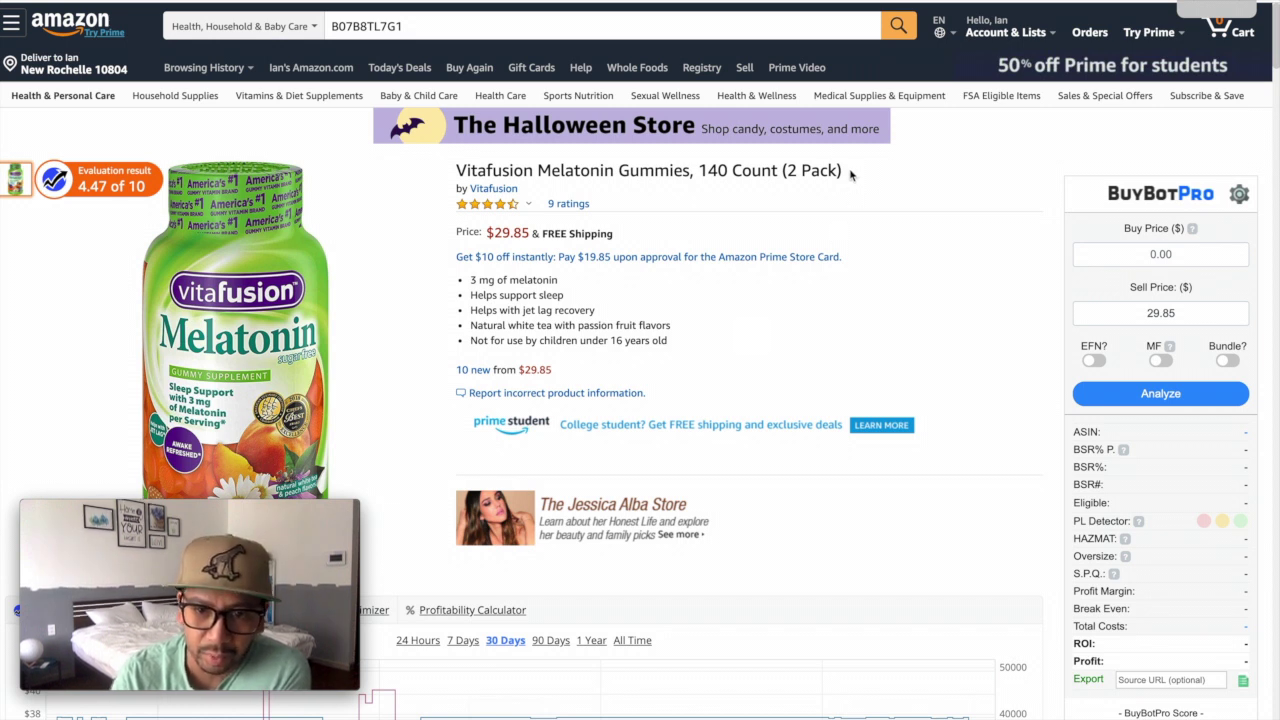
left_click_drag(850, 175, 478, 171)
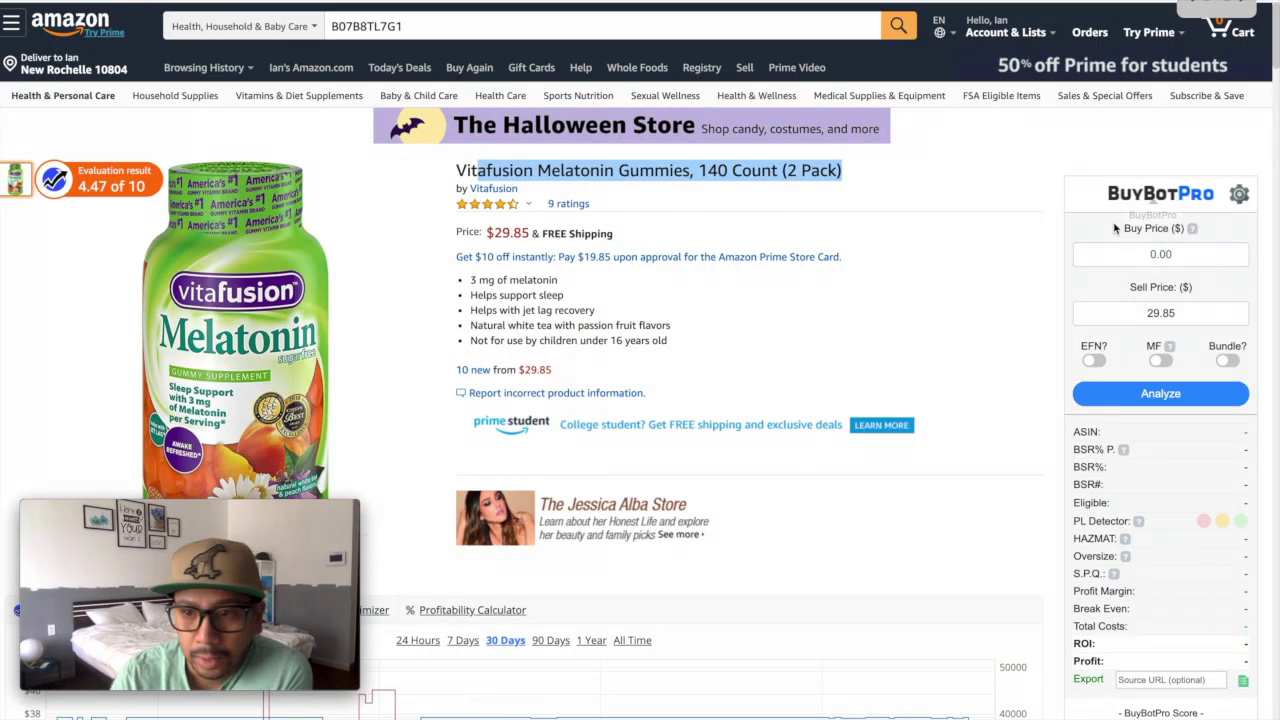
Run a BuyBotPro analysis of the 2-pack with a 19.98 buy price
left_click(1179, 254)
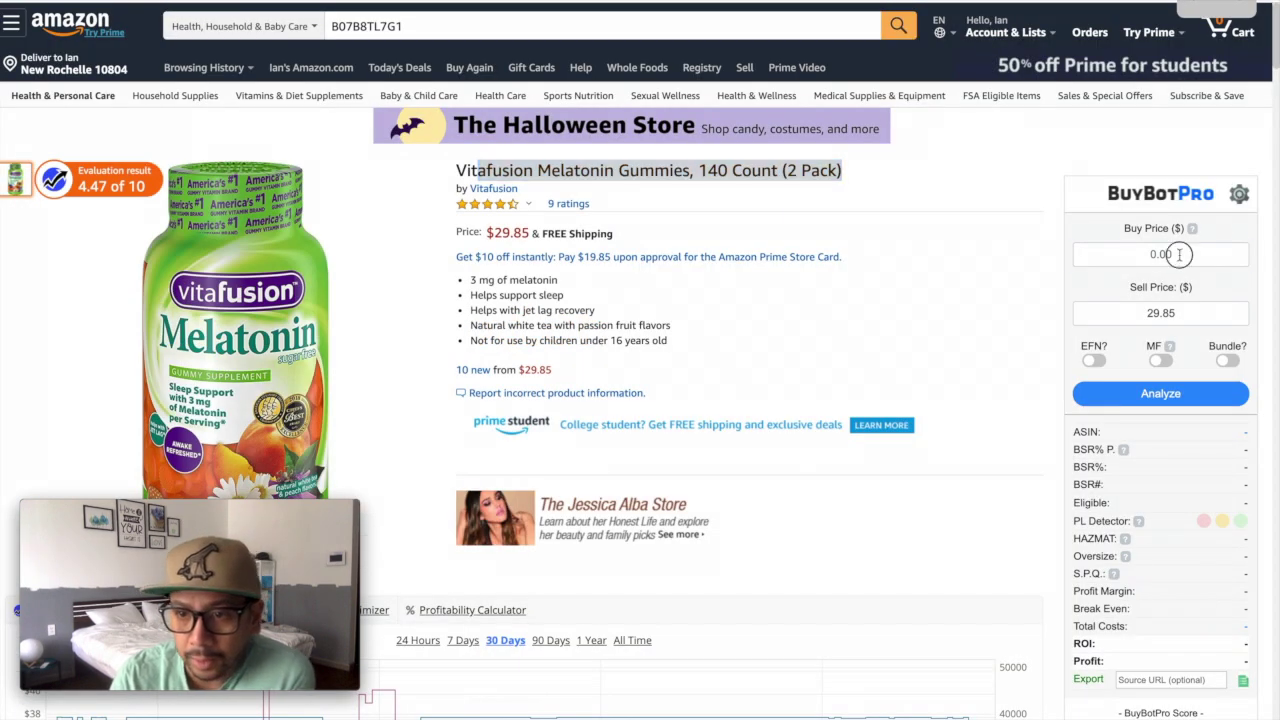
type("19")
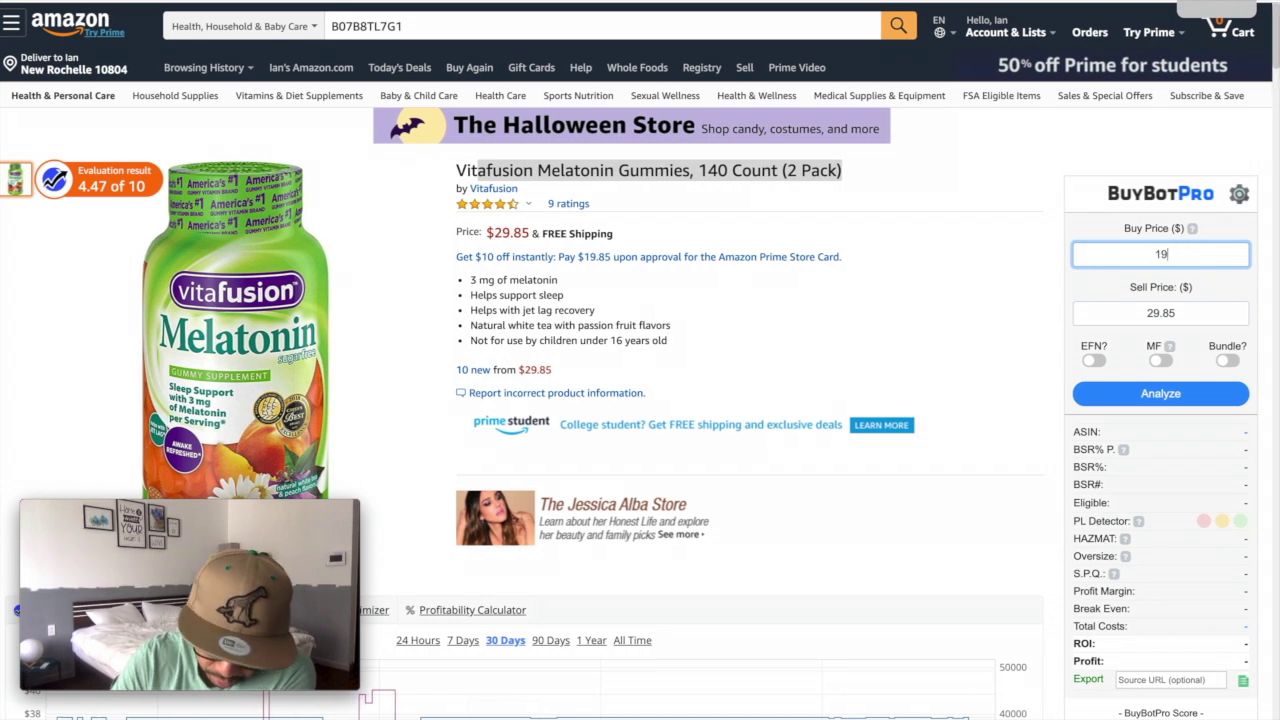
type(".98")
left_click(1156, 394)
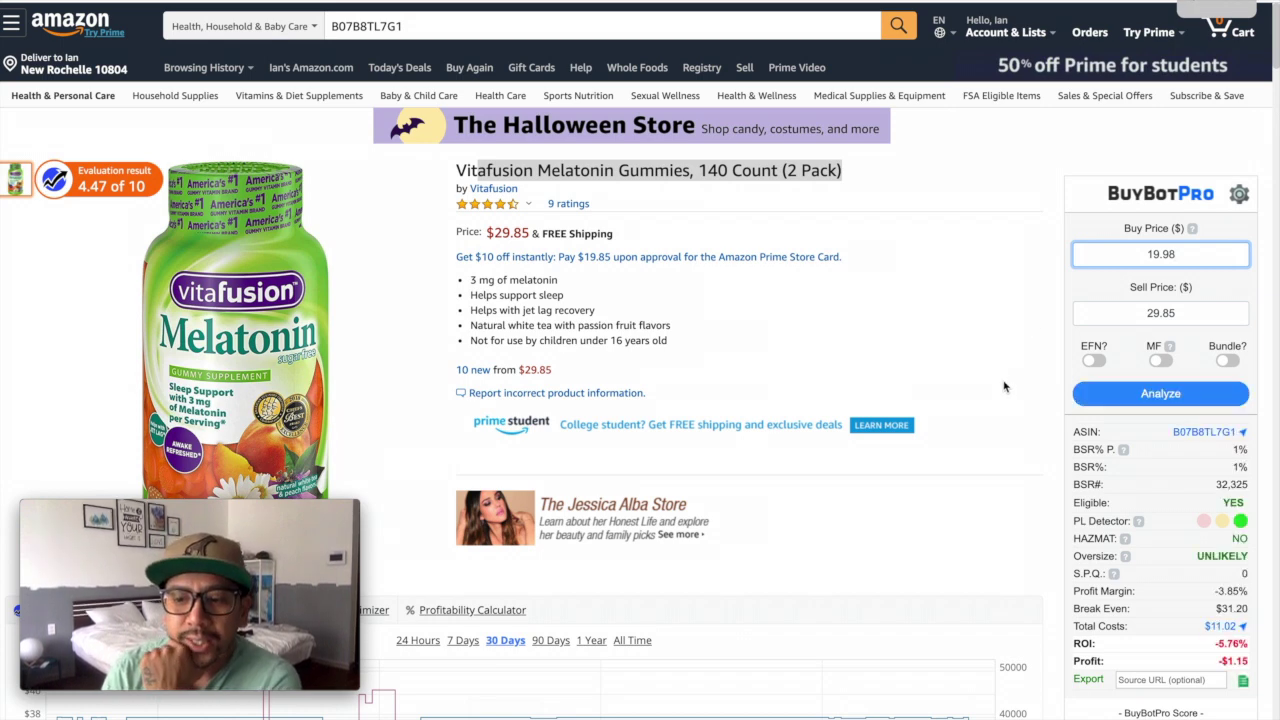
Review the results against the $29.85 sell price: -$1.15 profit, -5.76% ROI, failing criteria
scroll(1004, 387, "down", 1)
scroll(1004, 387, "down", 1)
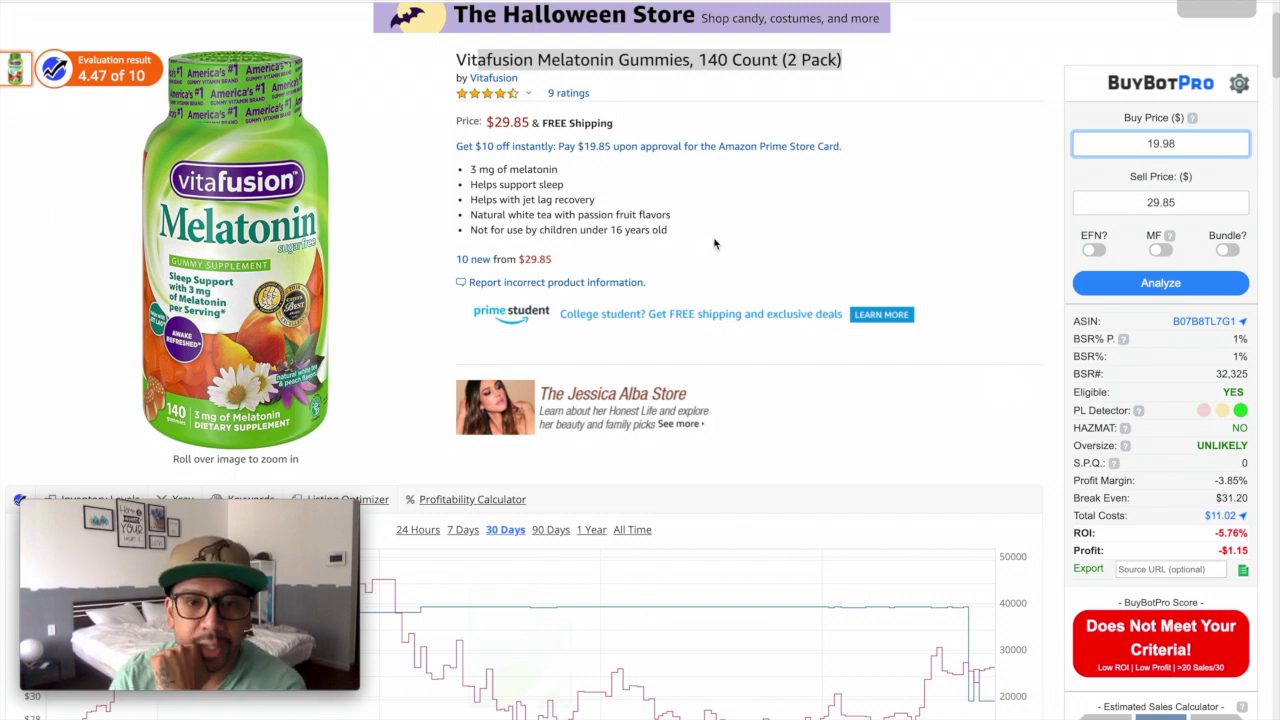
left_click_drag(487, 122, 530, 123)
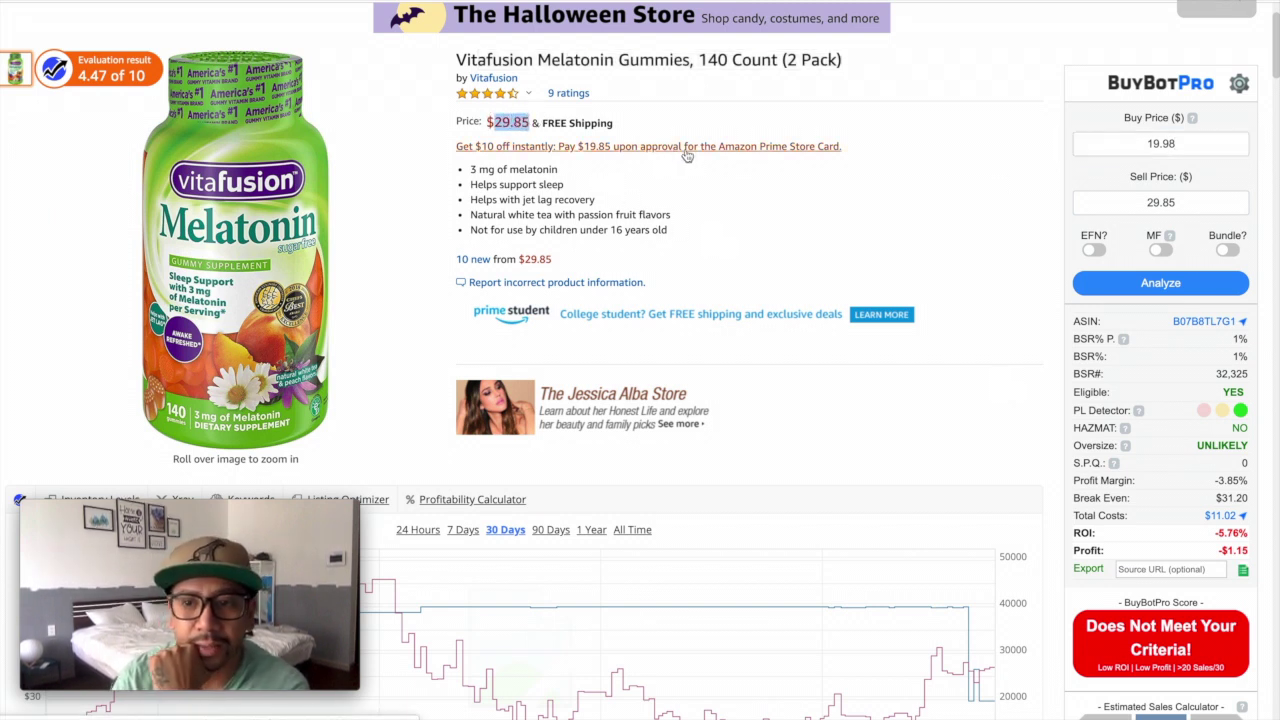
left_click(1194, 144)
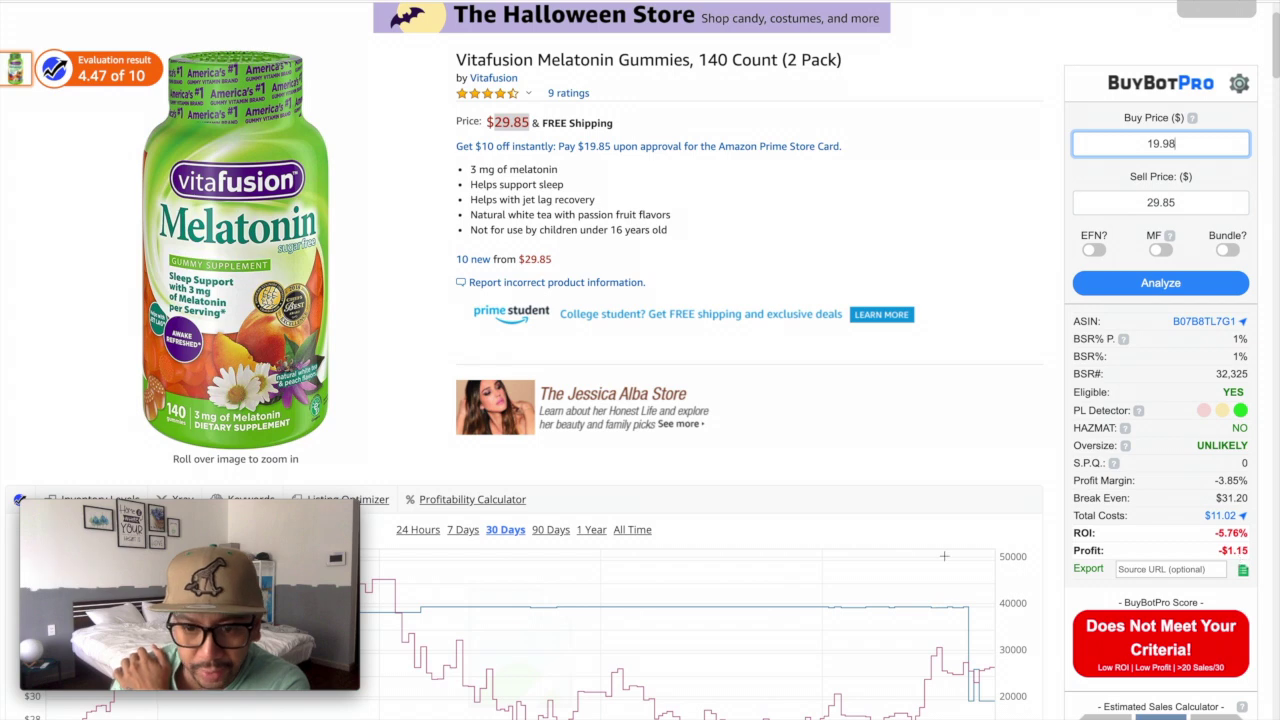
scroll(944, 555, "down", 5)
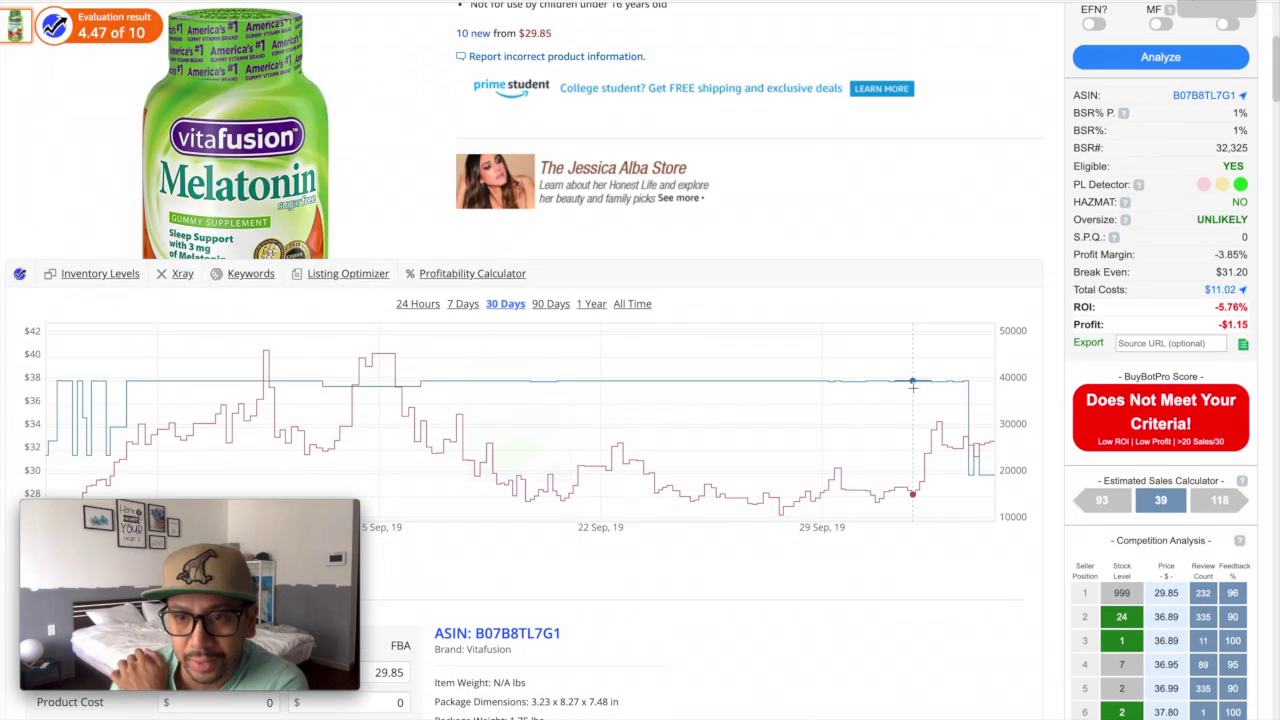
scroll(914, 394, "up", 6)
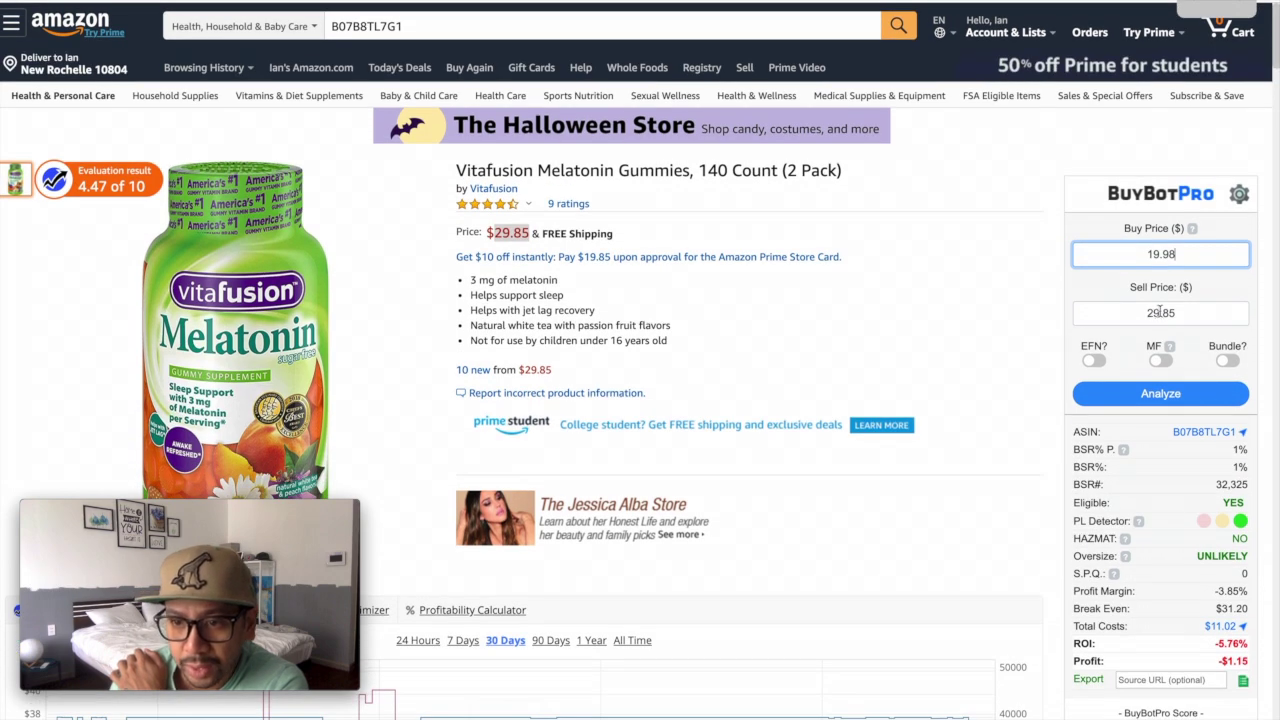
Change the sell price to 37.85 and recalculate, giving $5.65 profit and 28.28% ROI
left_click_drag(1160, 312, 1128, 316)
type("37")
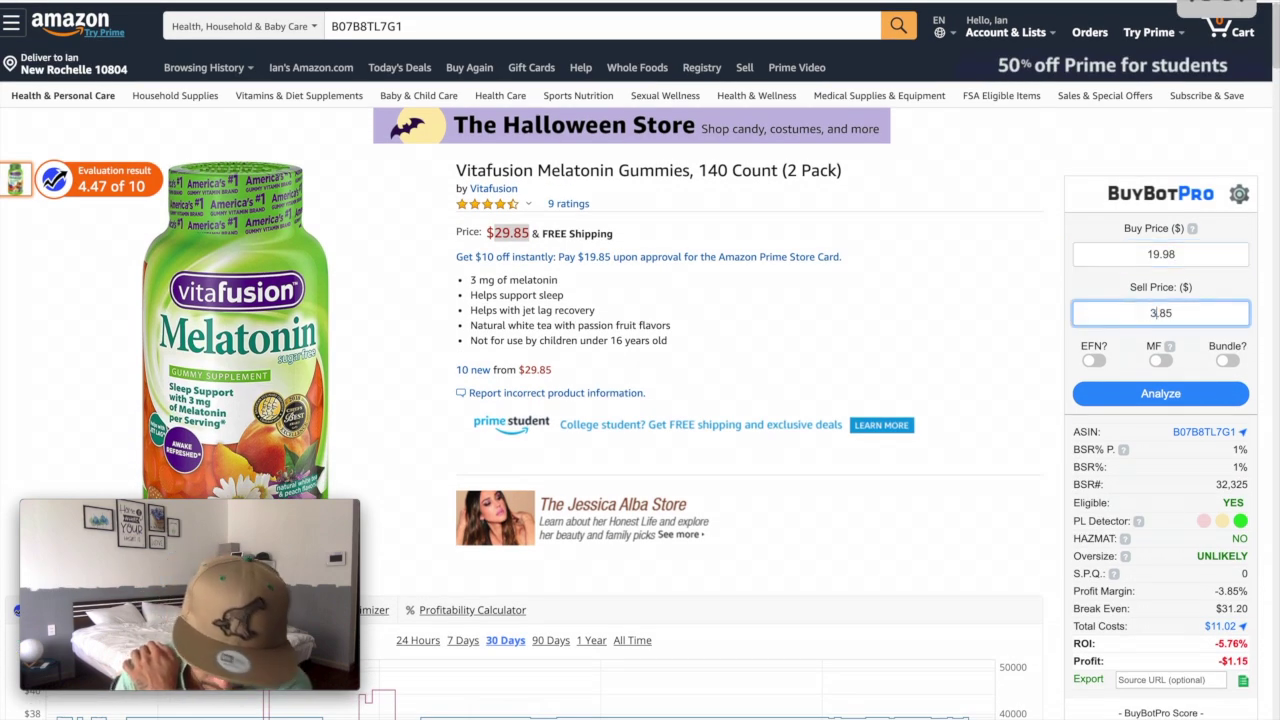
left_click(920, 328)
Show the price history chart for 90 days, then for 1 year
scroll(950, 433, "down", 2)
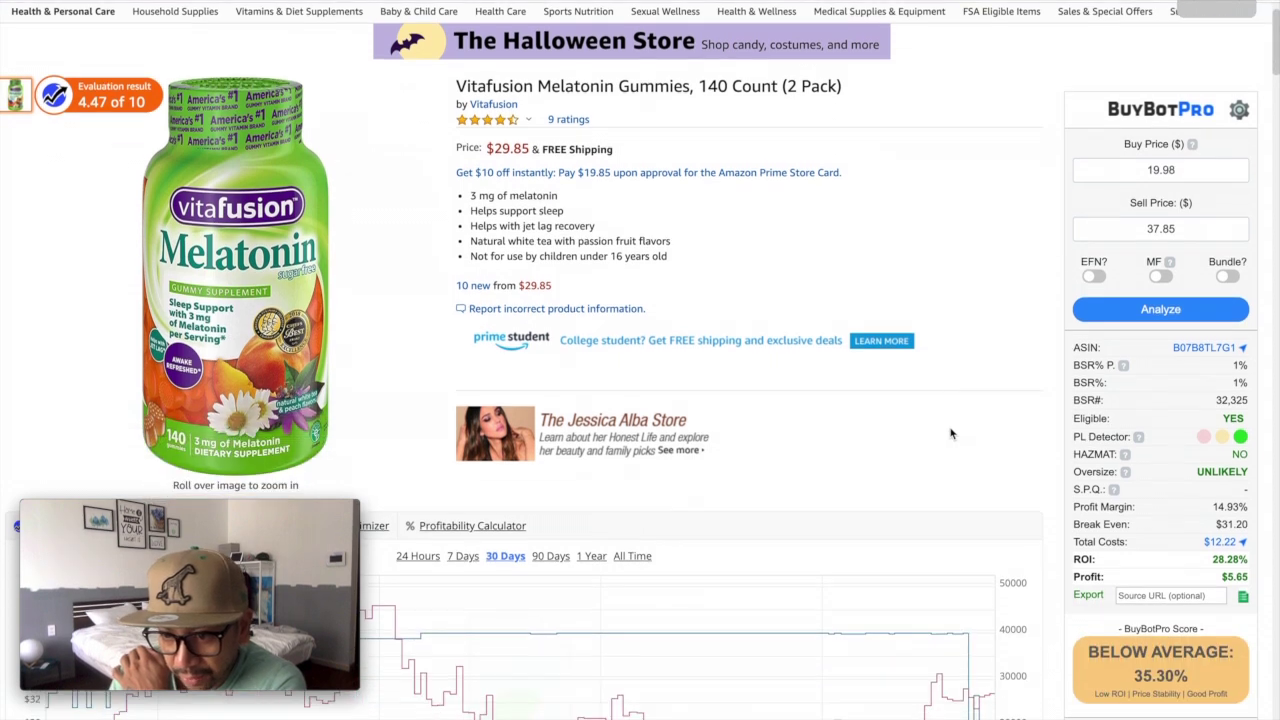
scroll(978, 423, "down", 5)
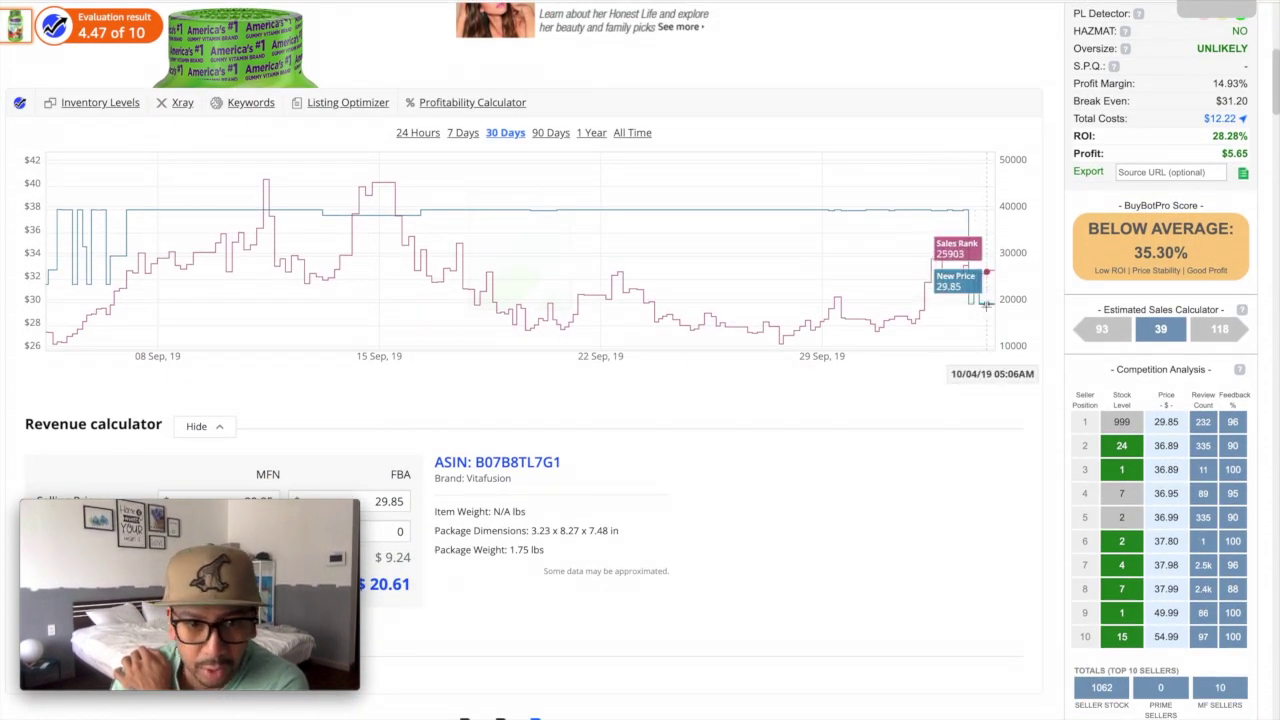
scroll(348, 251, "down", 1)
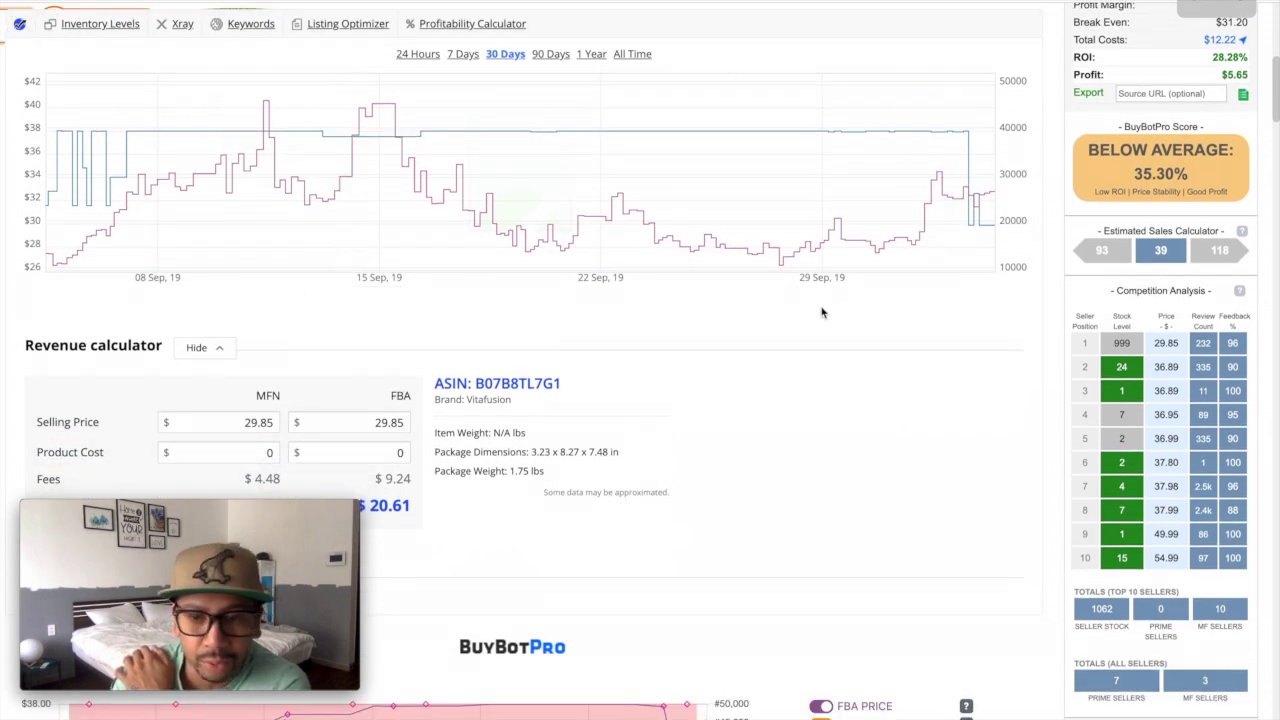
left_click(551, 56)
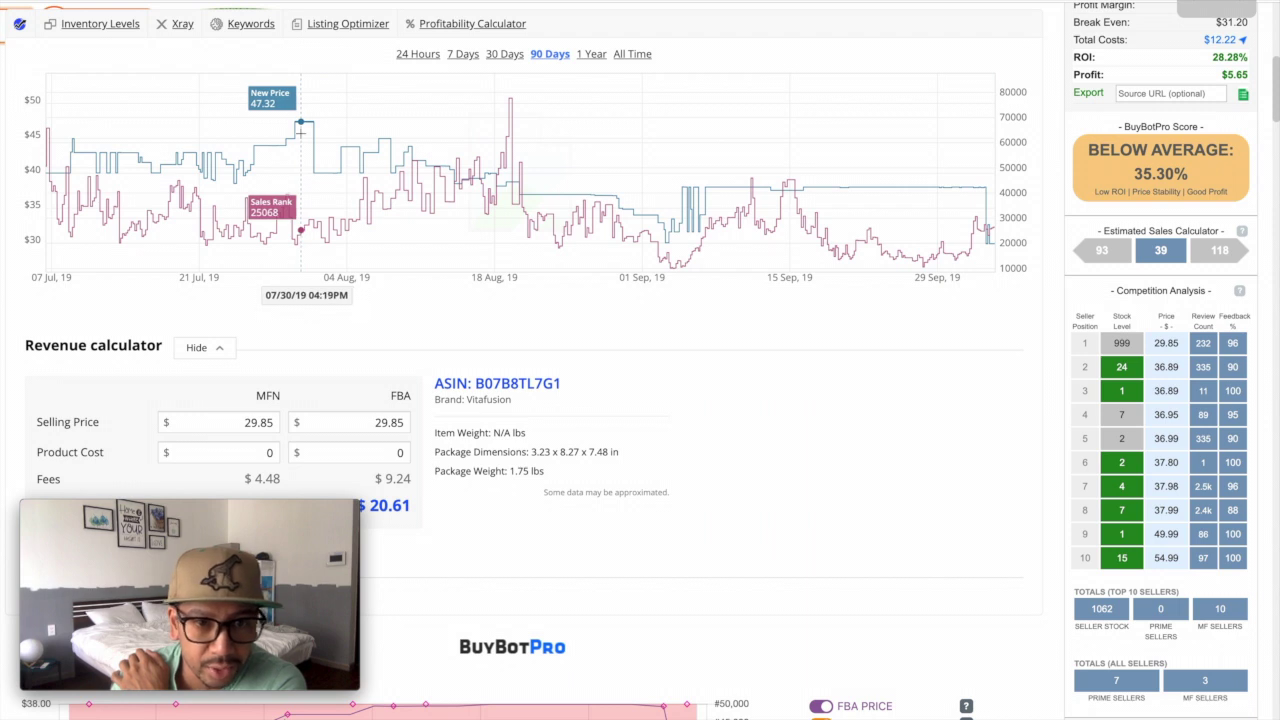
left_click(590, 54)
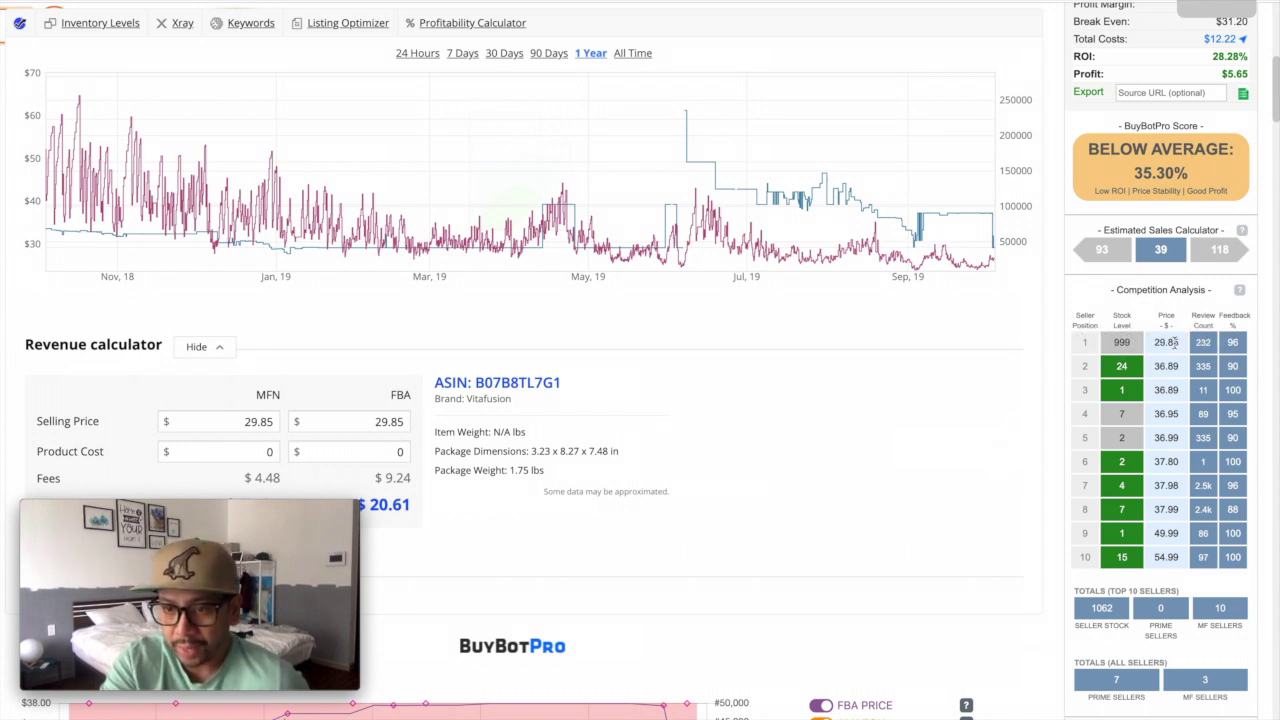
scroll(1175, 390, "up", 6)
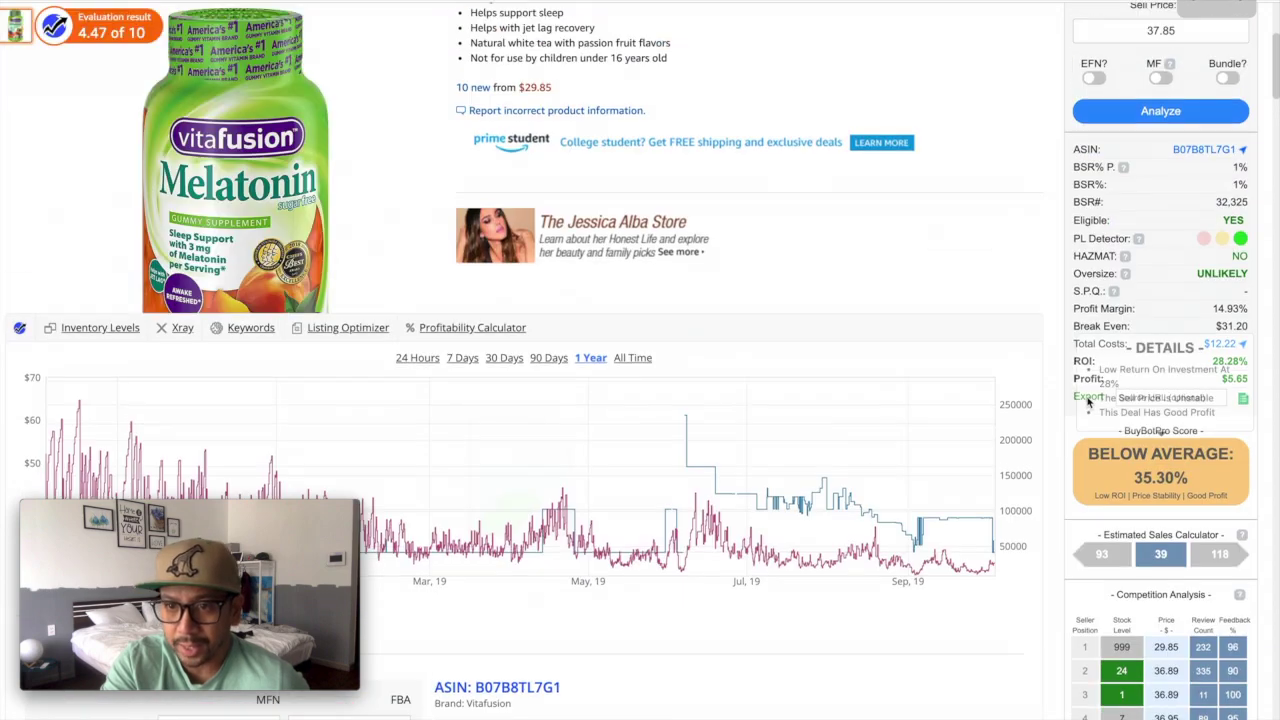
left_click(1157, 313)
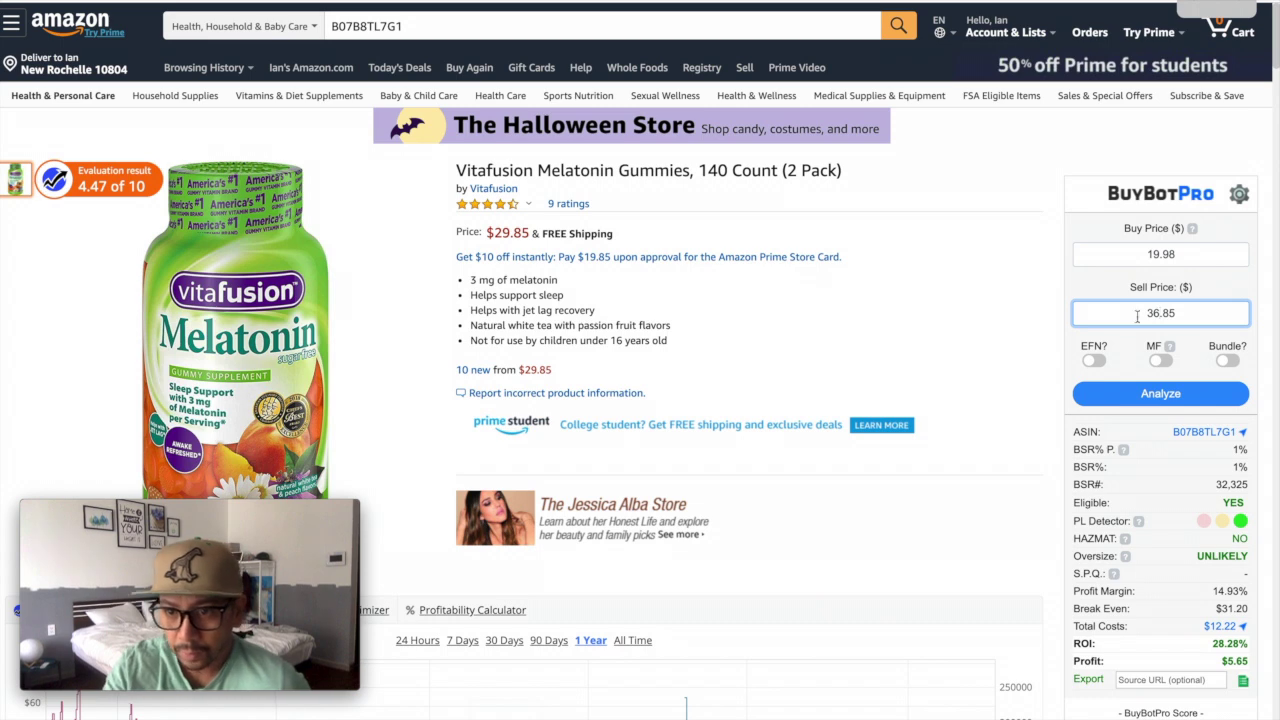
left_click(960, 350)
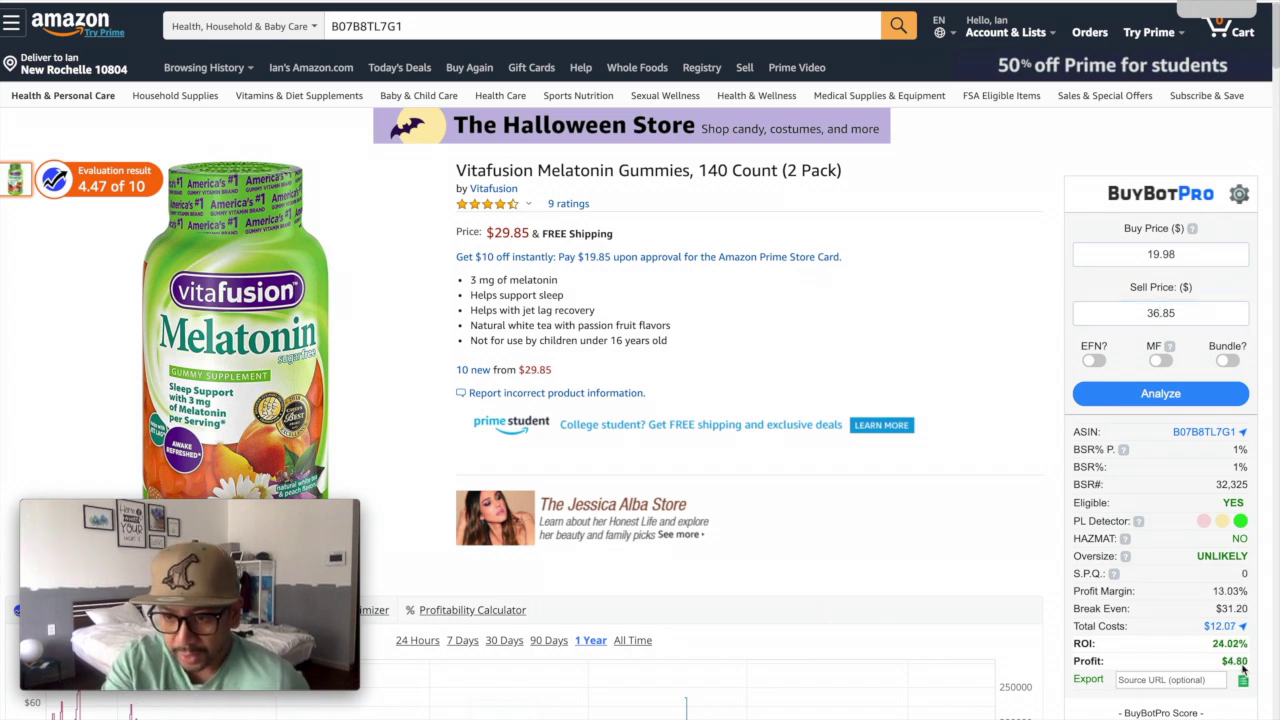
scroll(920, 518, "down", 2)
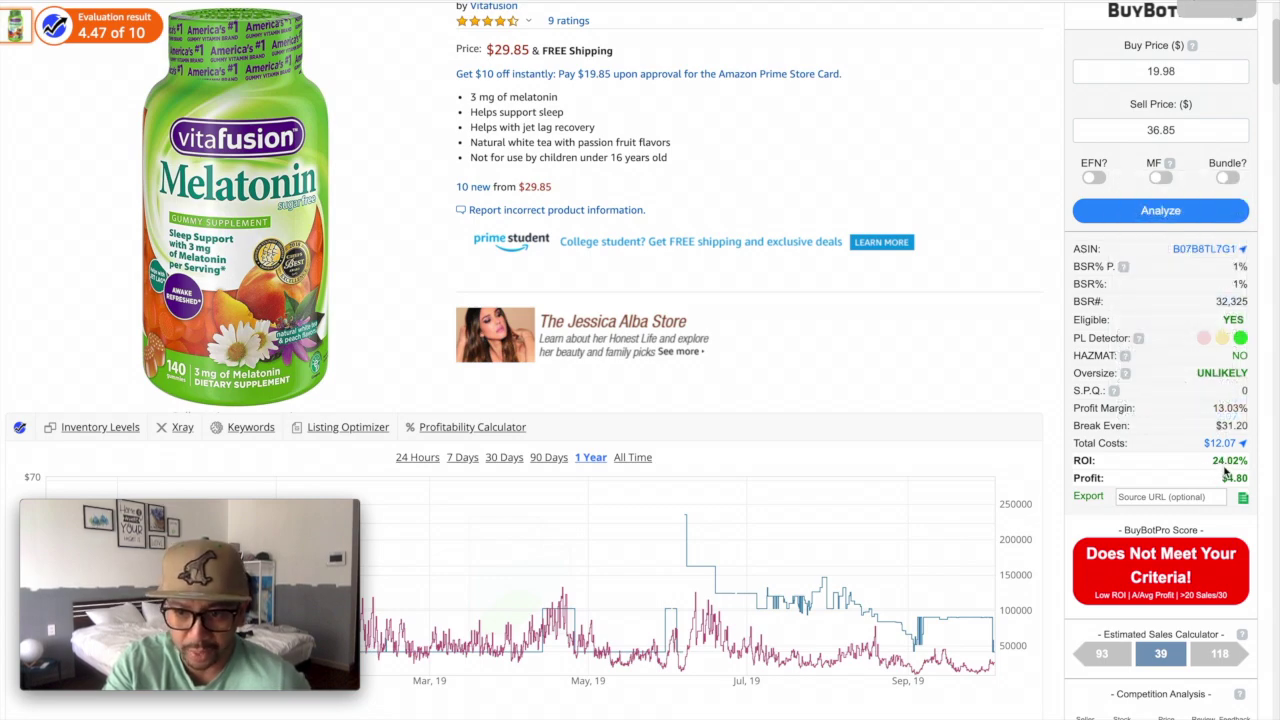
scroll(1015, 475, "down", 7)
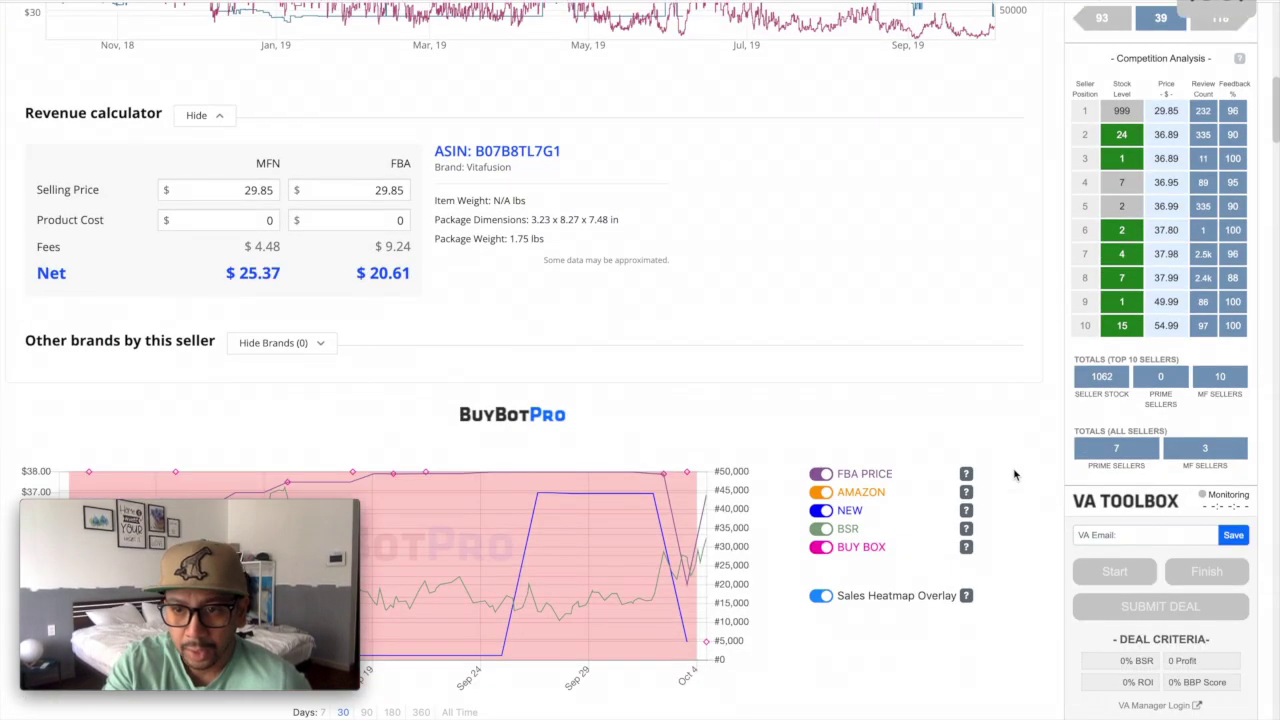
scroll(1015, 475, "up", 2)
left_click(1160, 250)
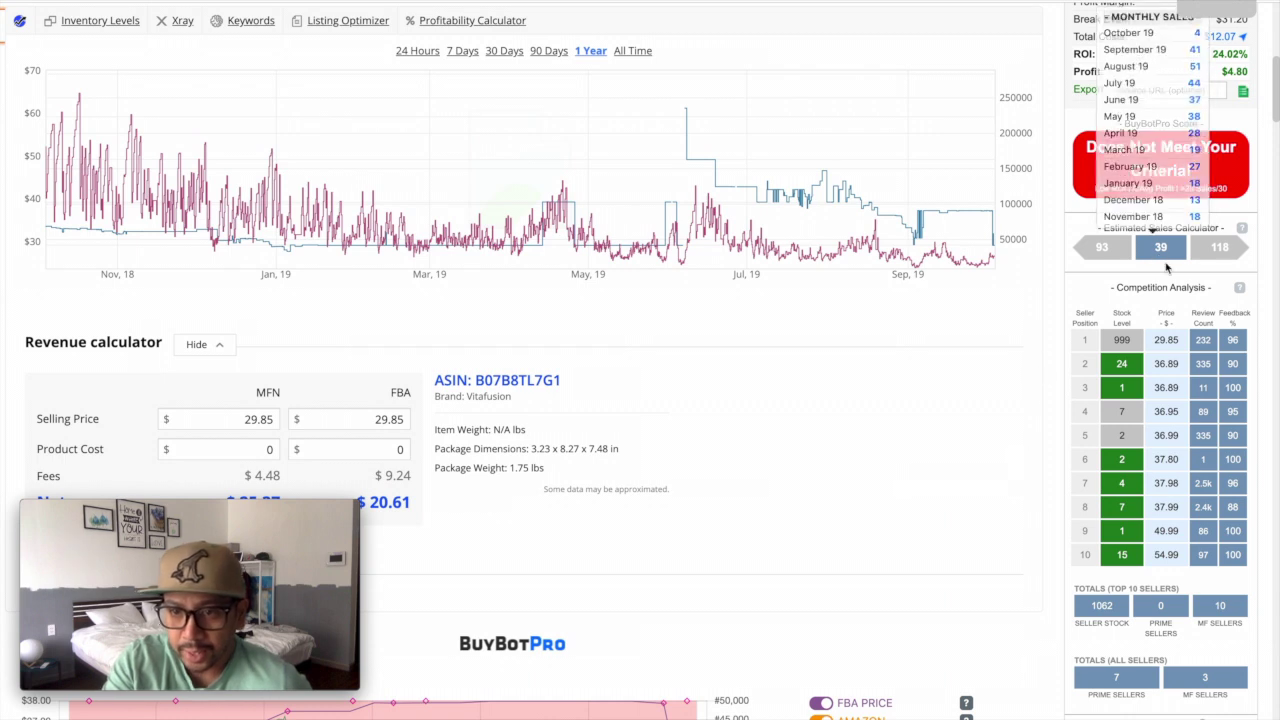
left_click(1160, 252)
scroll(1005, 422, "up", 2)
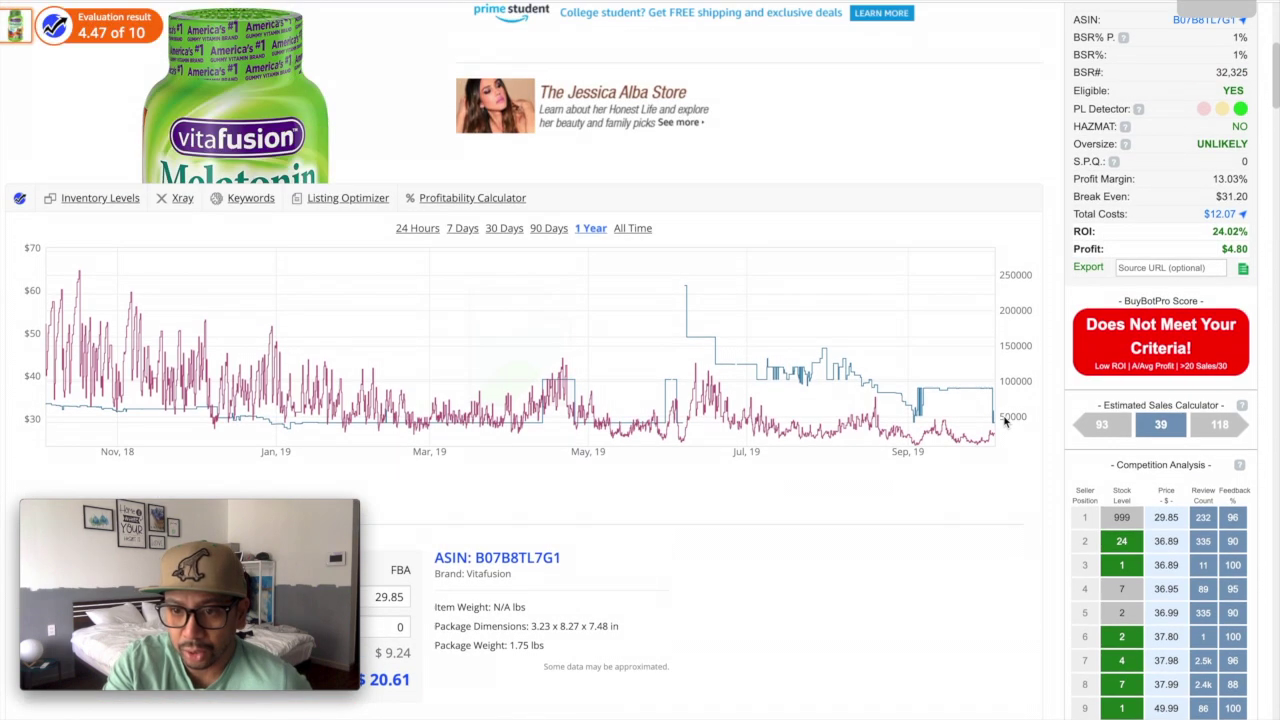
left_click(1161, 430)
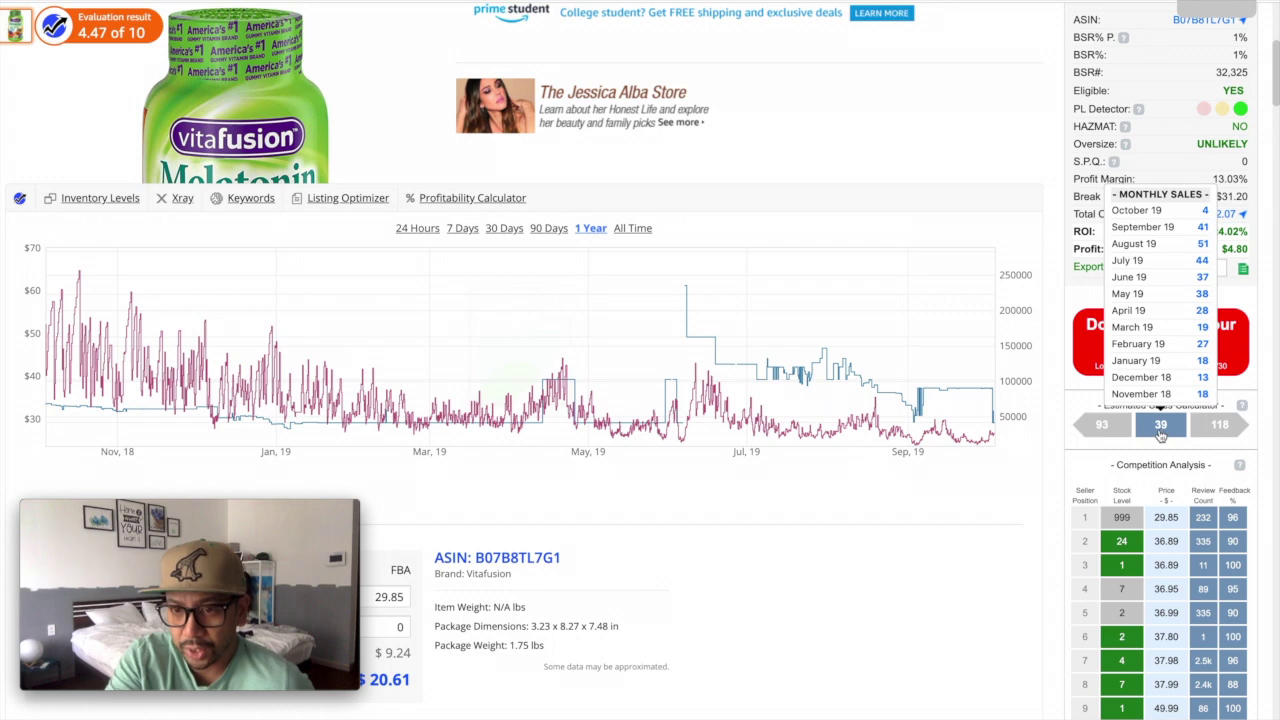
scroll(1101, 568, "down", 2)
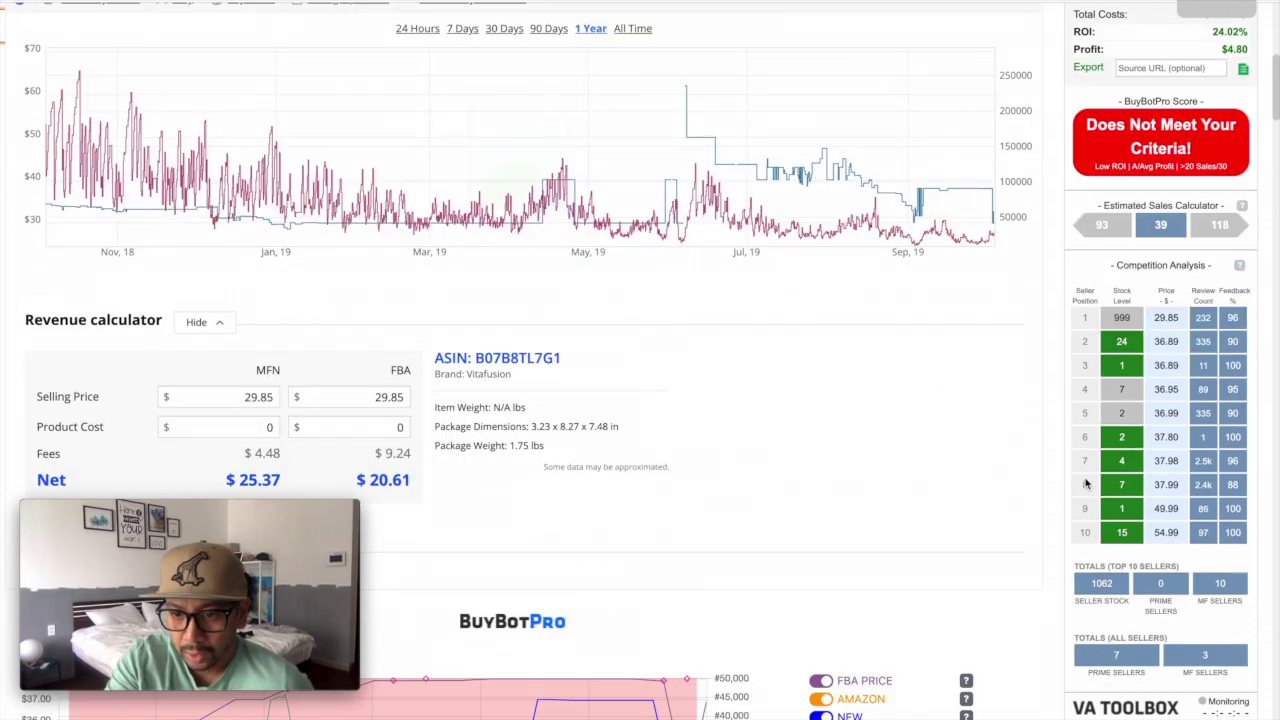
mouse_move(1134, 335)
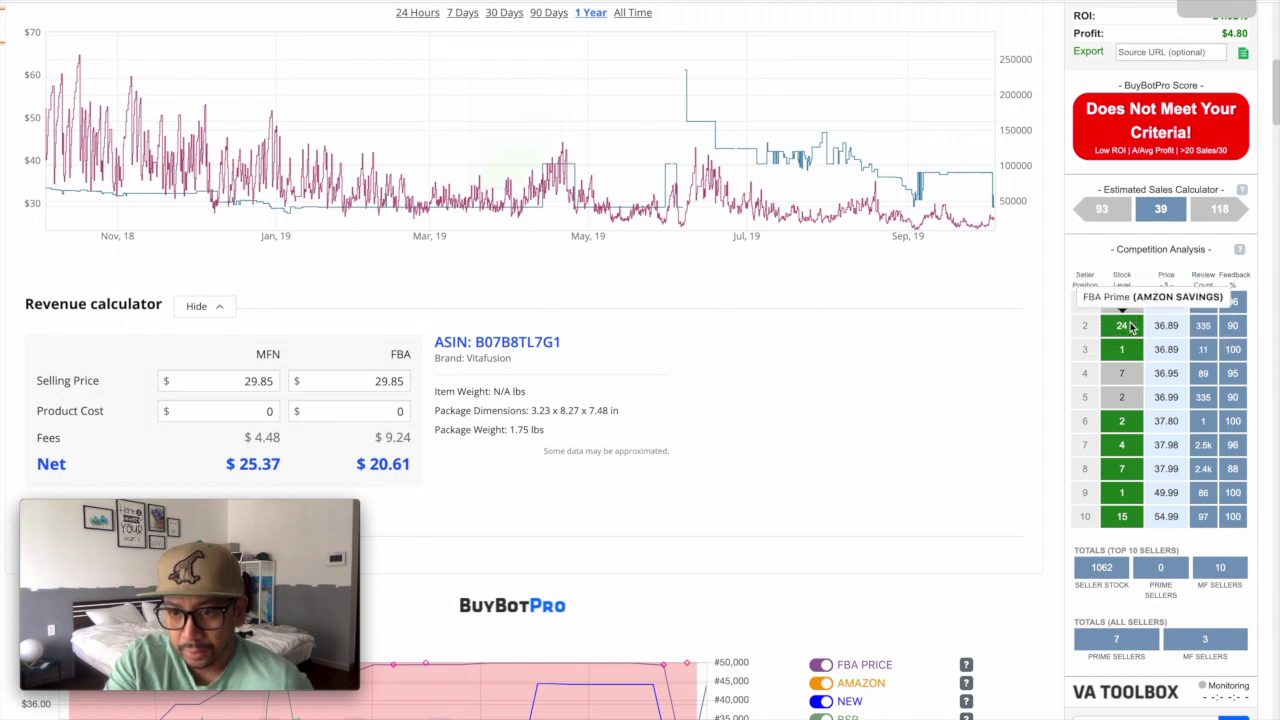
scroll(1134, 335, "down", 1)
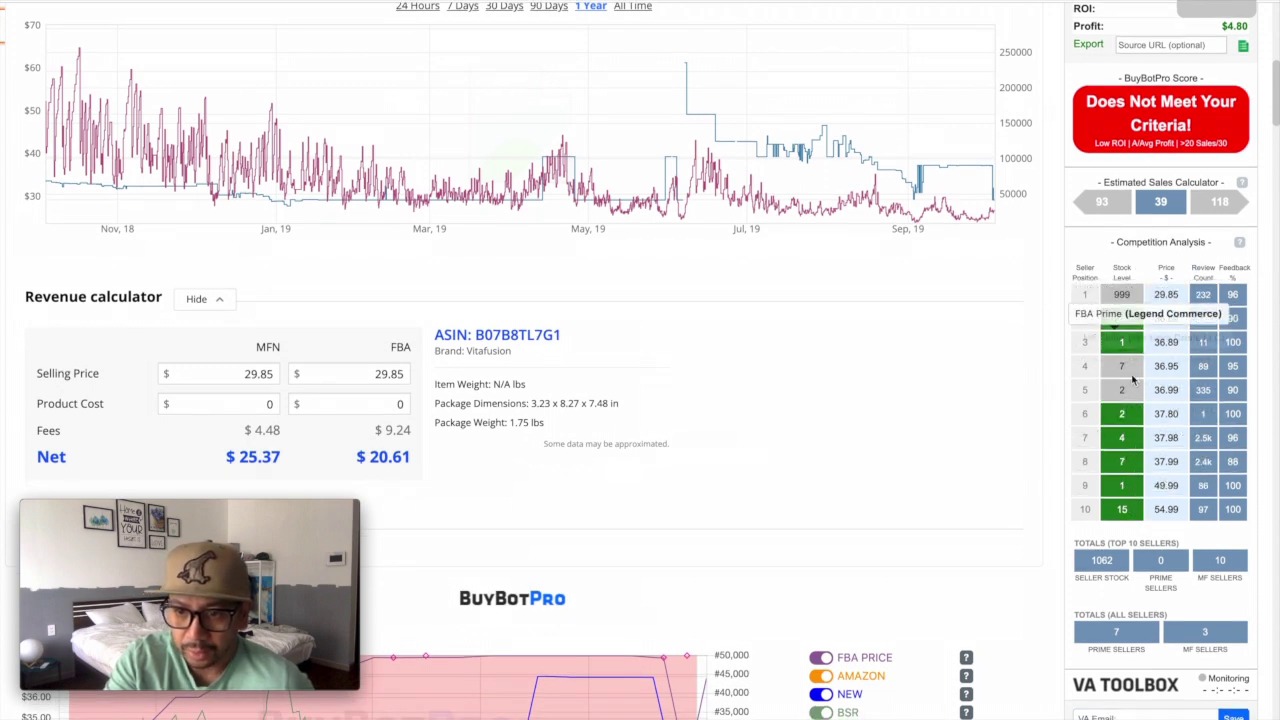
scroll(1132, 475, "down", 5)
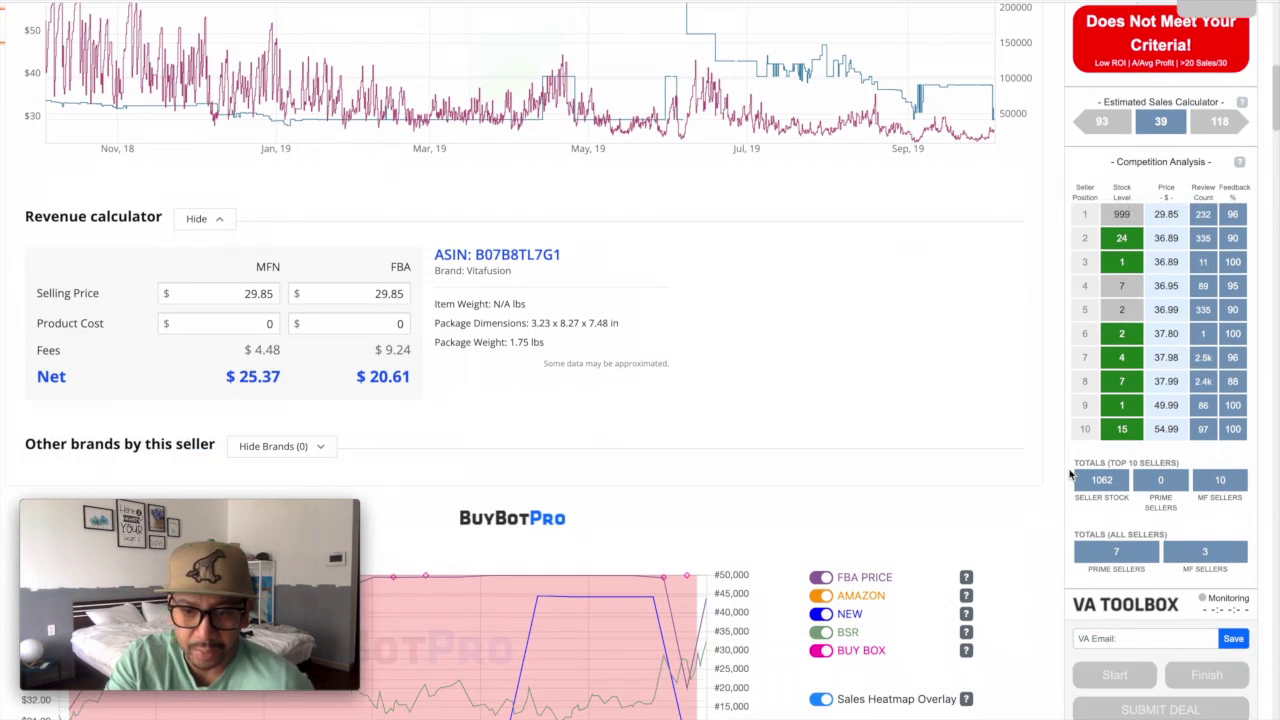
scroll(1066, 474, "down", 2)
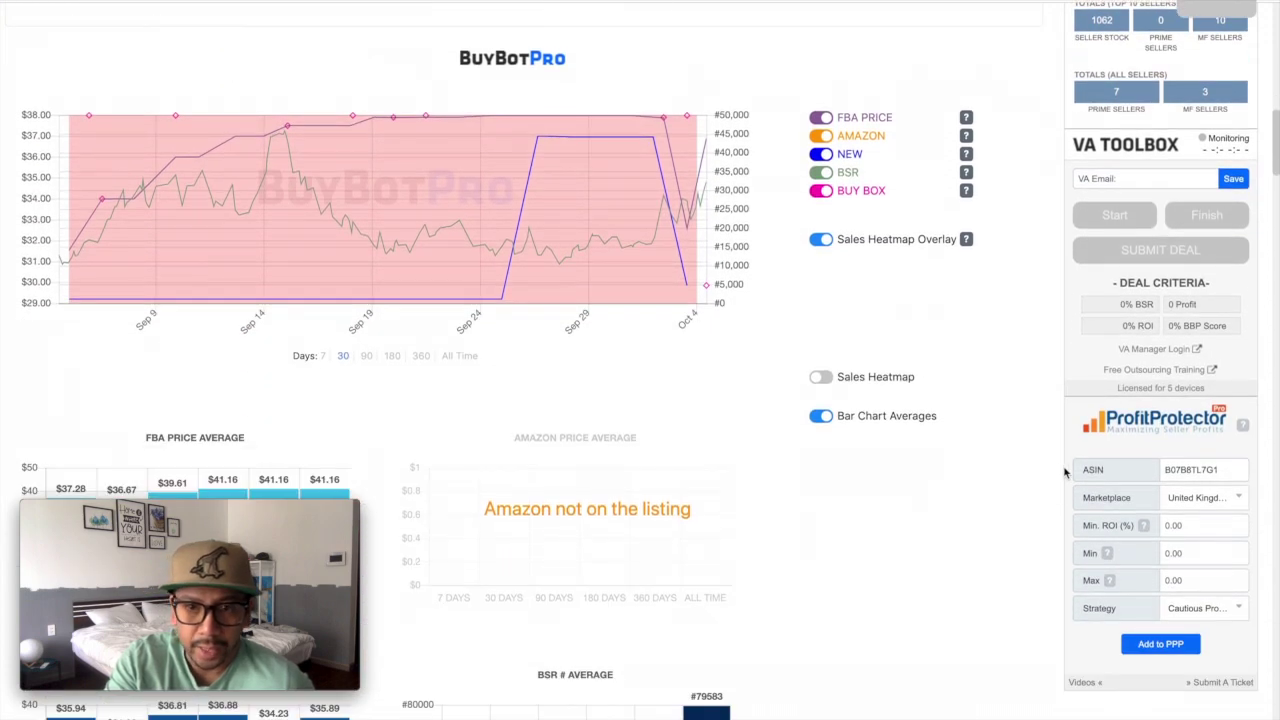
scroll(1066, 474, "down", 1)
mouse_move(398, 250)
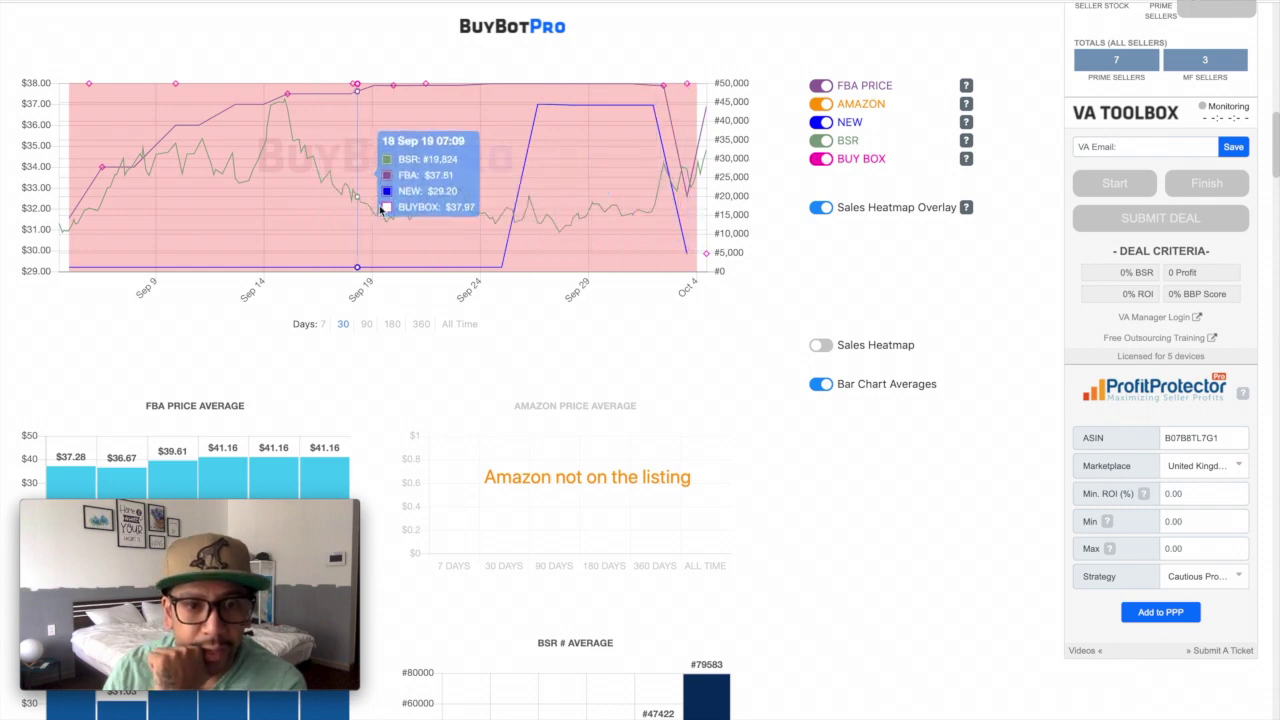
key("ctrl+w")
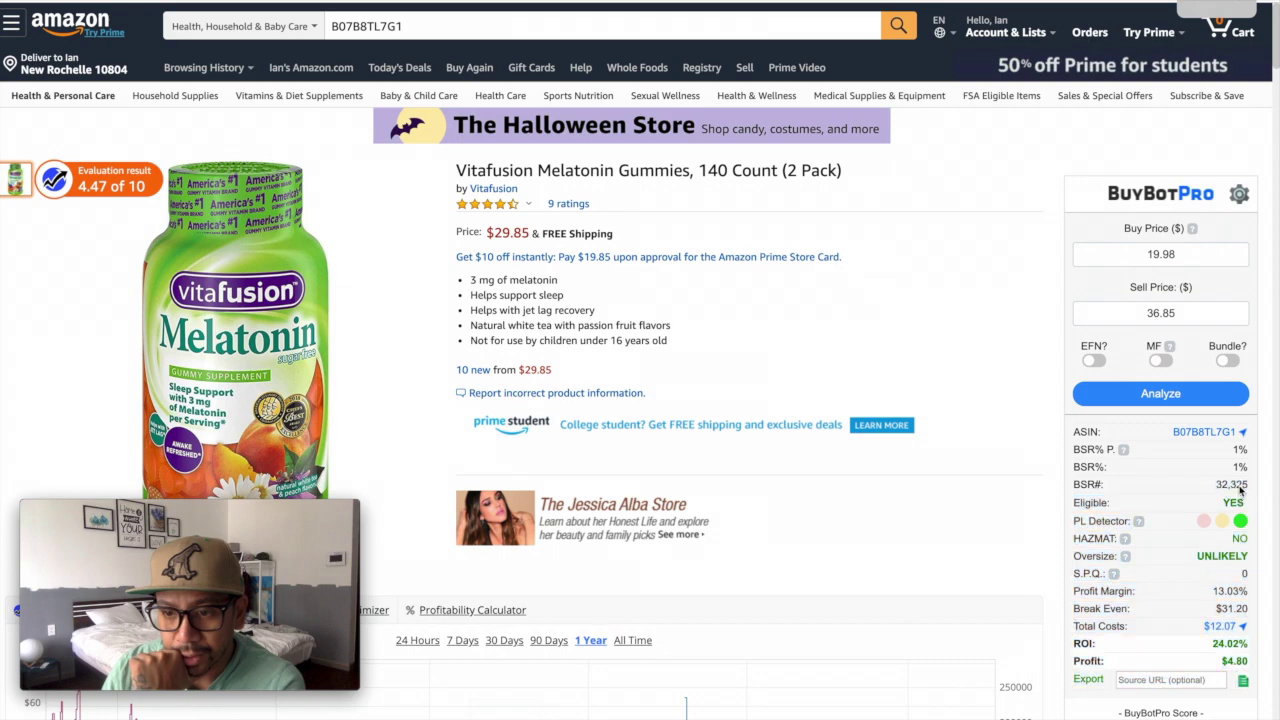
scroll(865, 500, "down", 10)
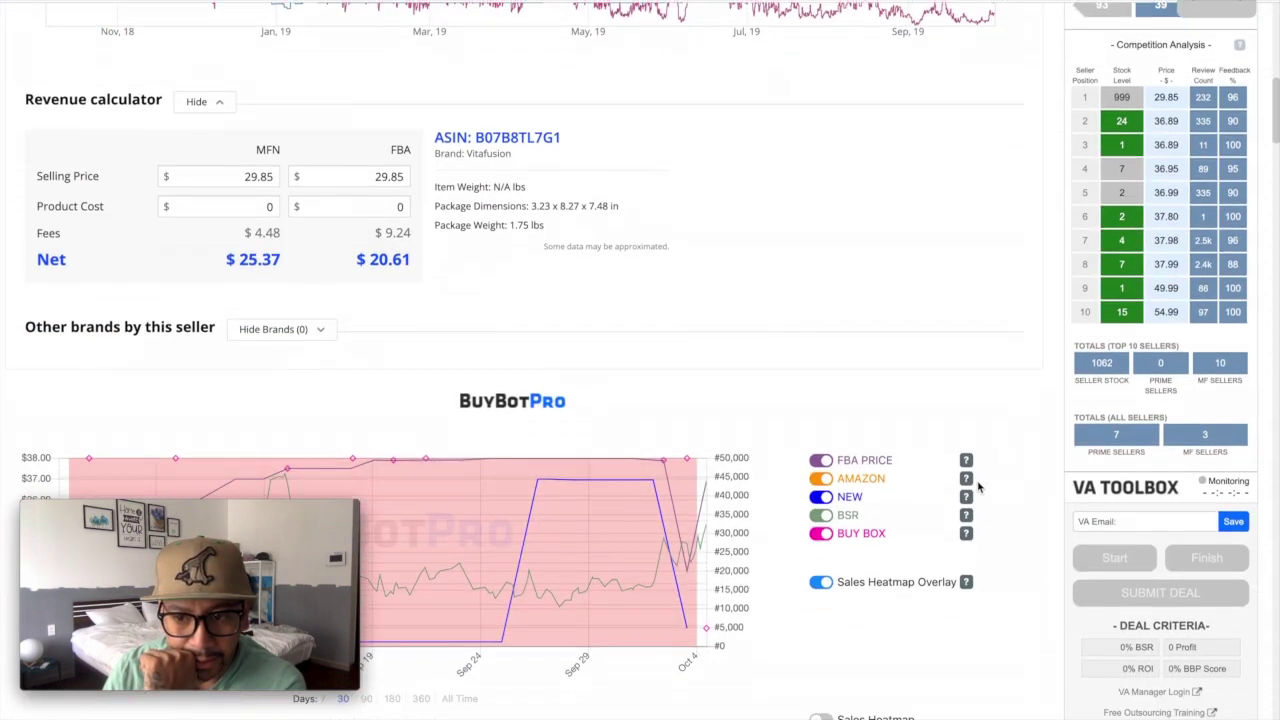
scroll(978, 486, "down", 5)
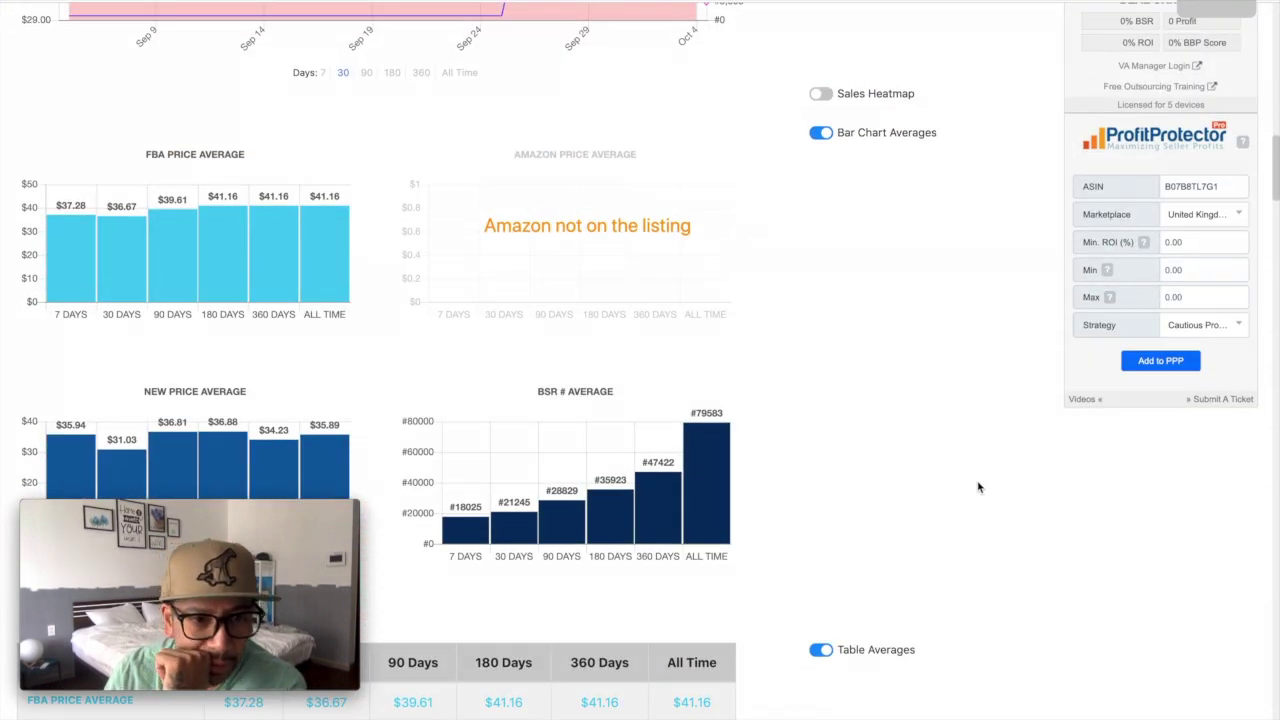
scroll(898, 382, "down", 1)
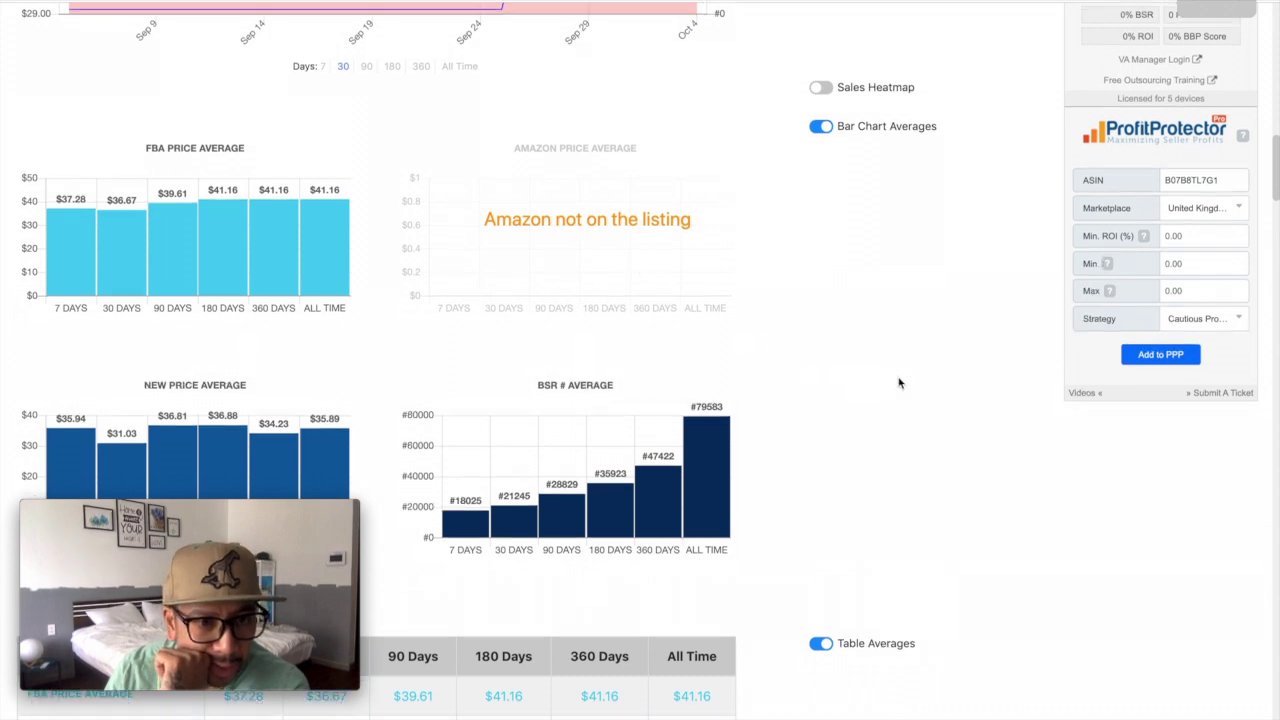
scroll(898, 382, "down", 2)
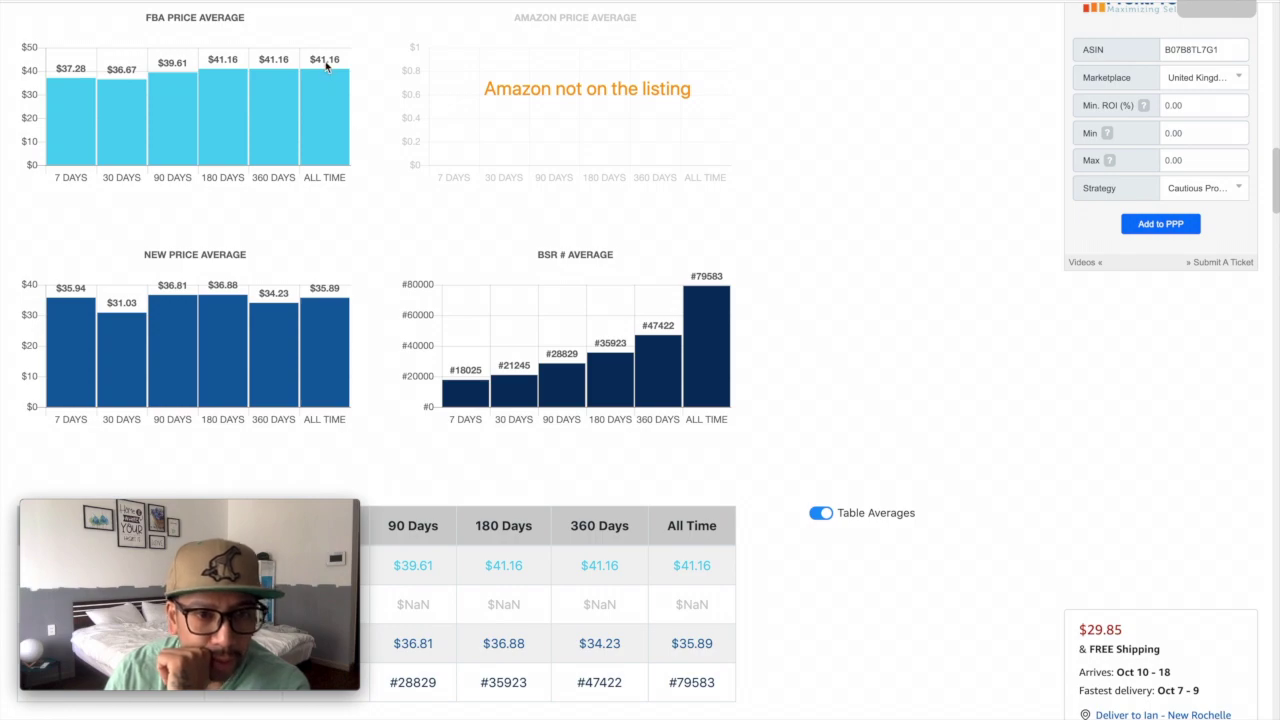
scroll(503, 405, "up", 10)
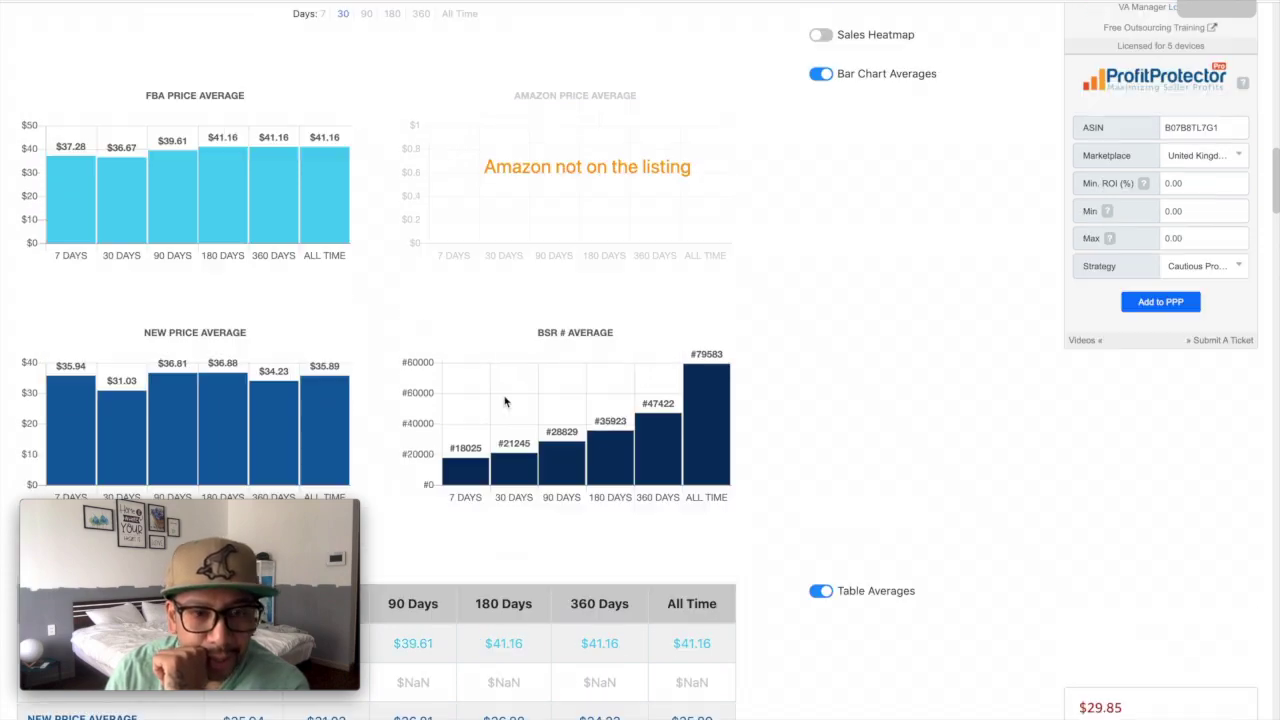
scroll(502, 400, "down", 3)
scroll(502, 398, "down", 1)
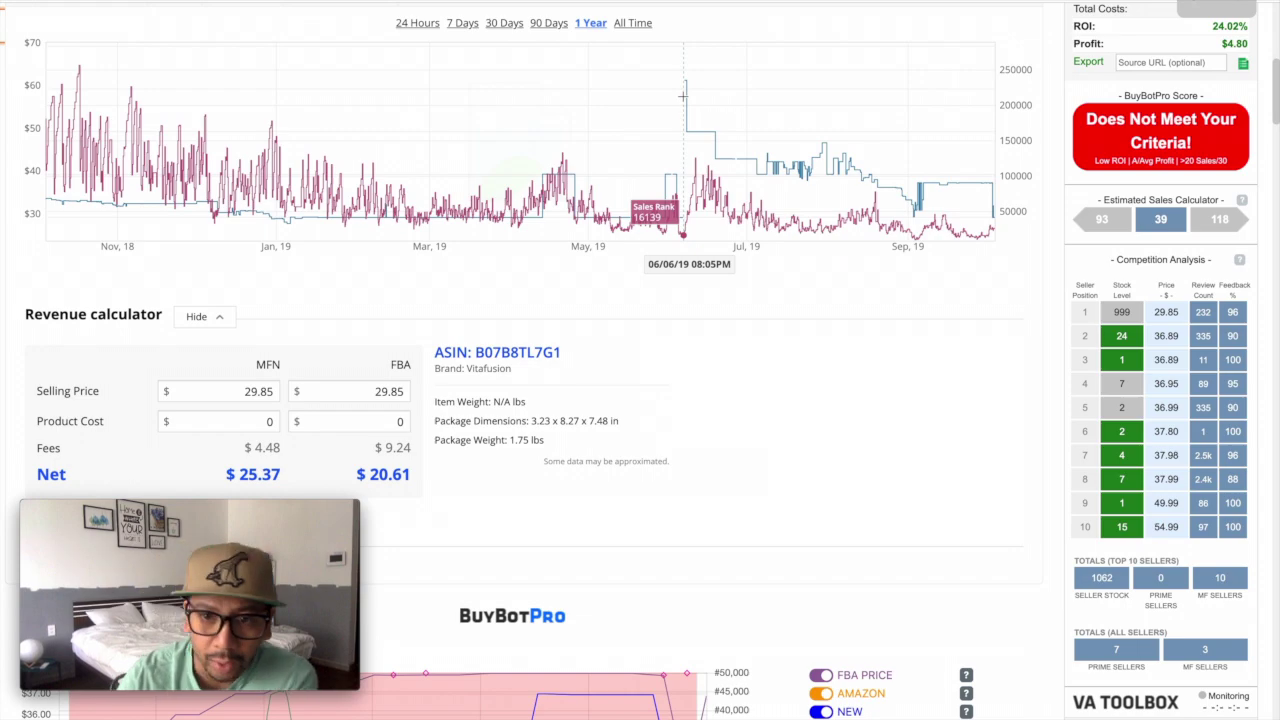
Re-analyze at a 32.85 sell price, yielding $1.40 profit and 7.01% ROI
scroll(797, 392, "down", 8)
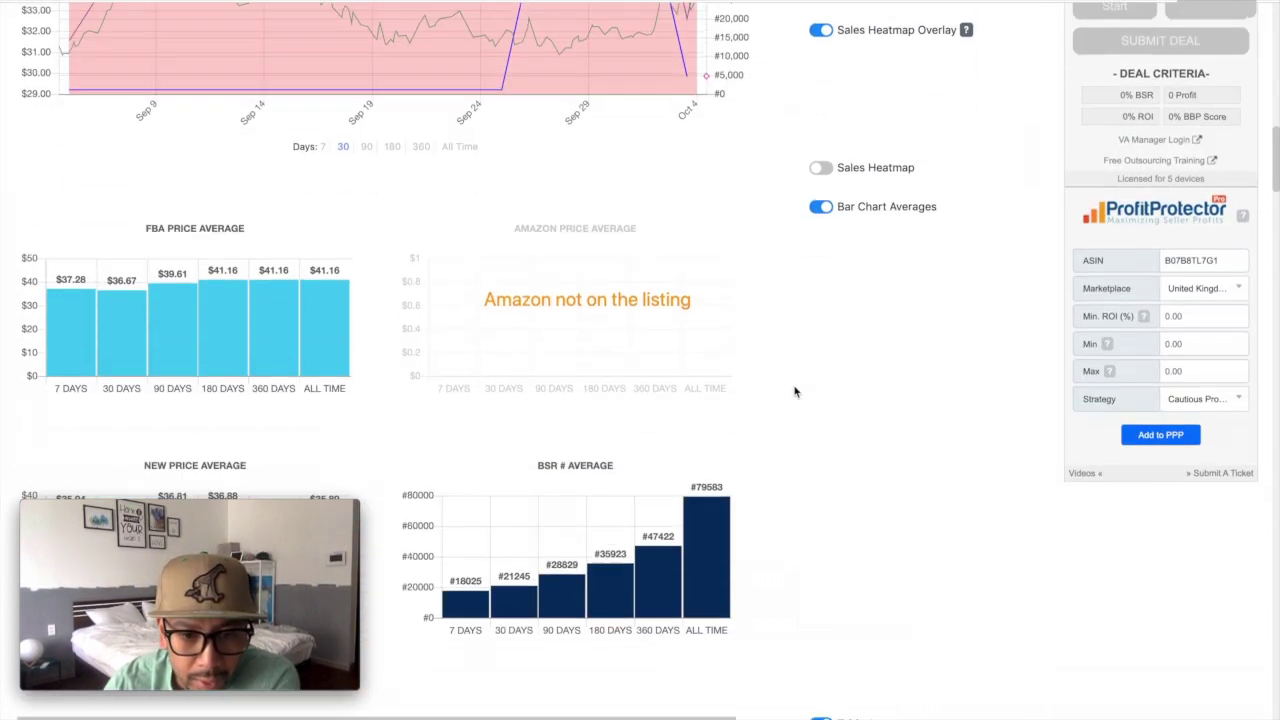
scroll(828, 389, "up", 10)
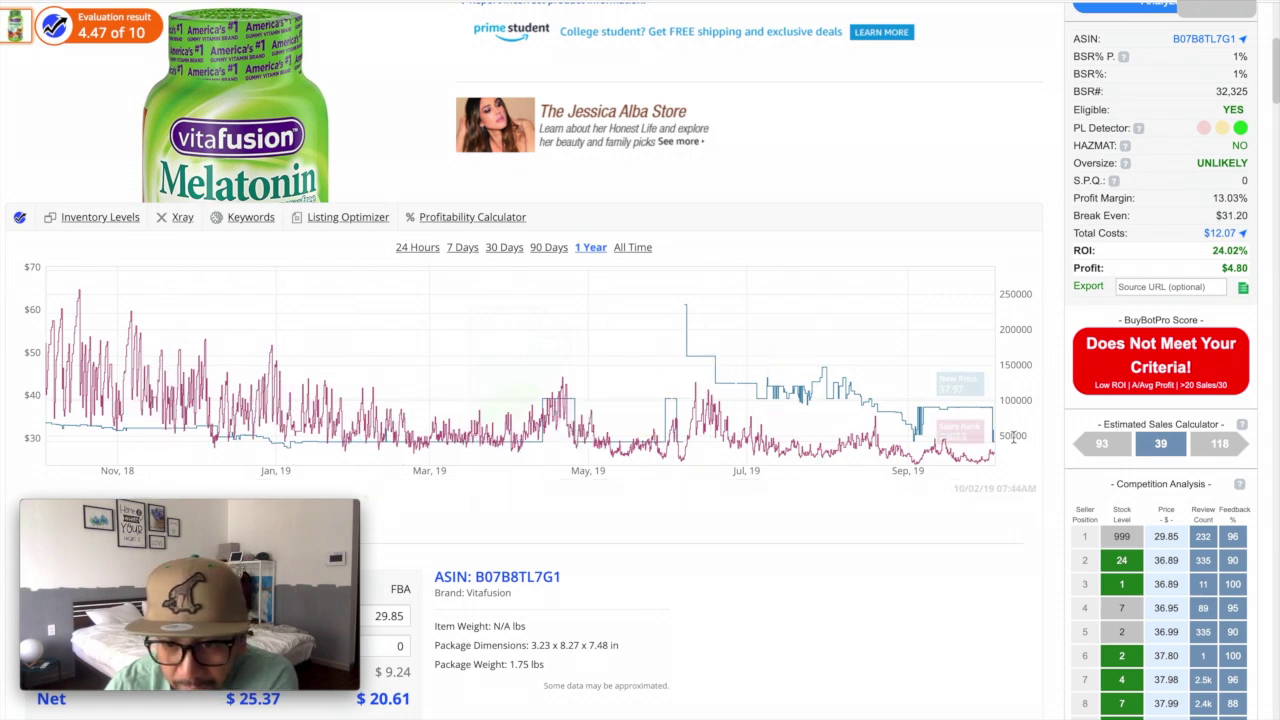
scroll(1006, 449, "up", 5)
left_click(1155, 313)
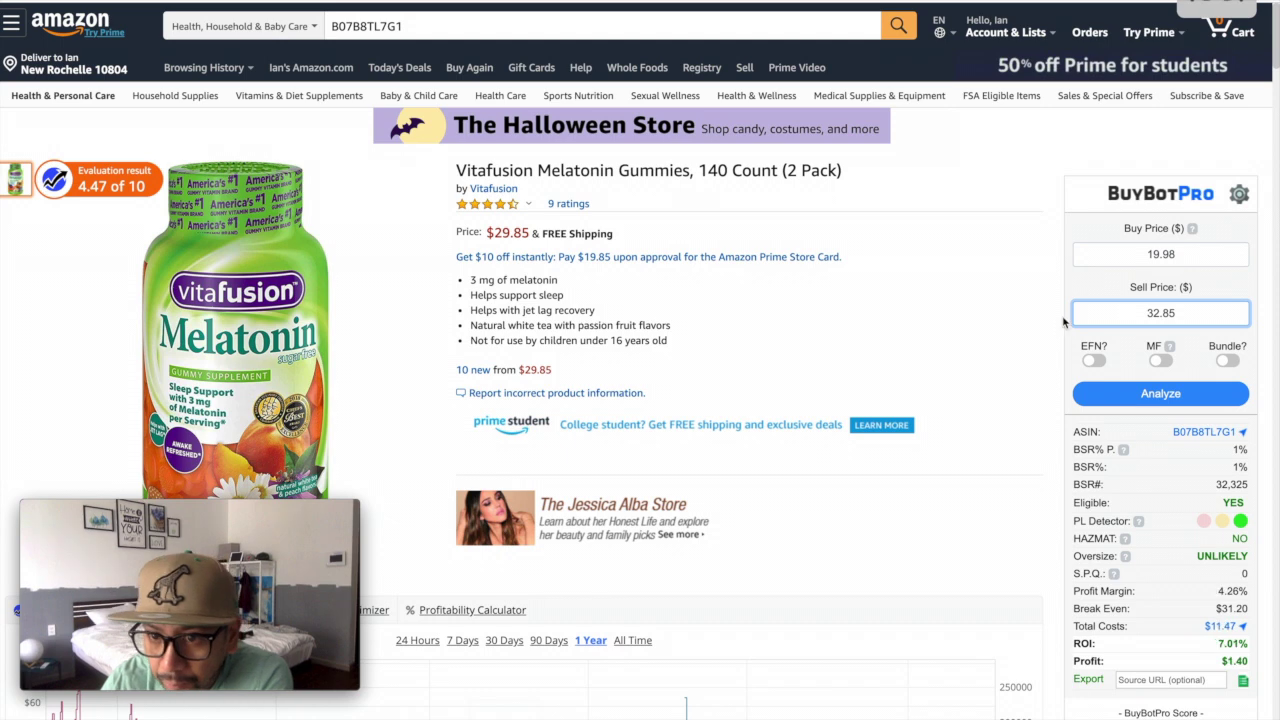
left_click(997, 337)
scroll(997, 337, "down", 1)
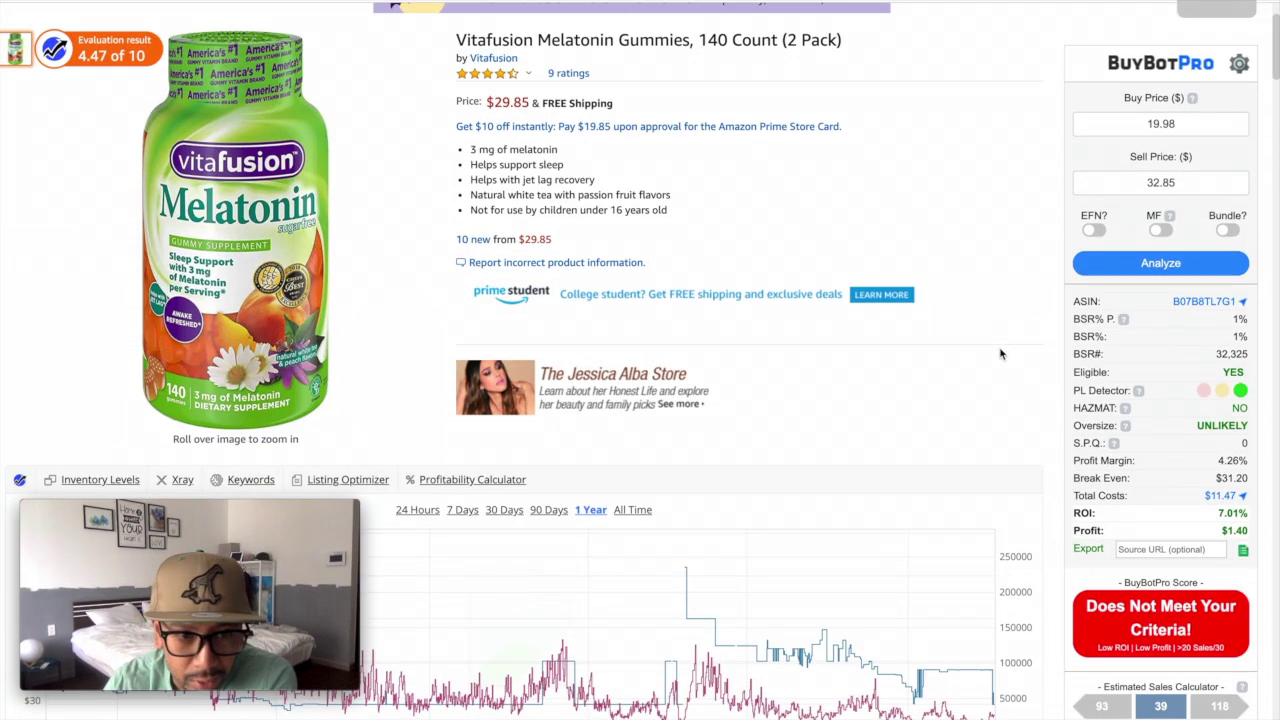
scroll(1001, 354, "down", 1)
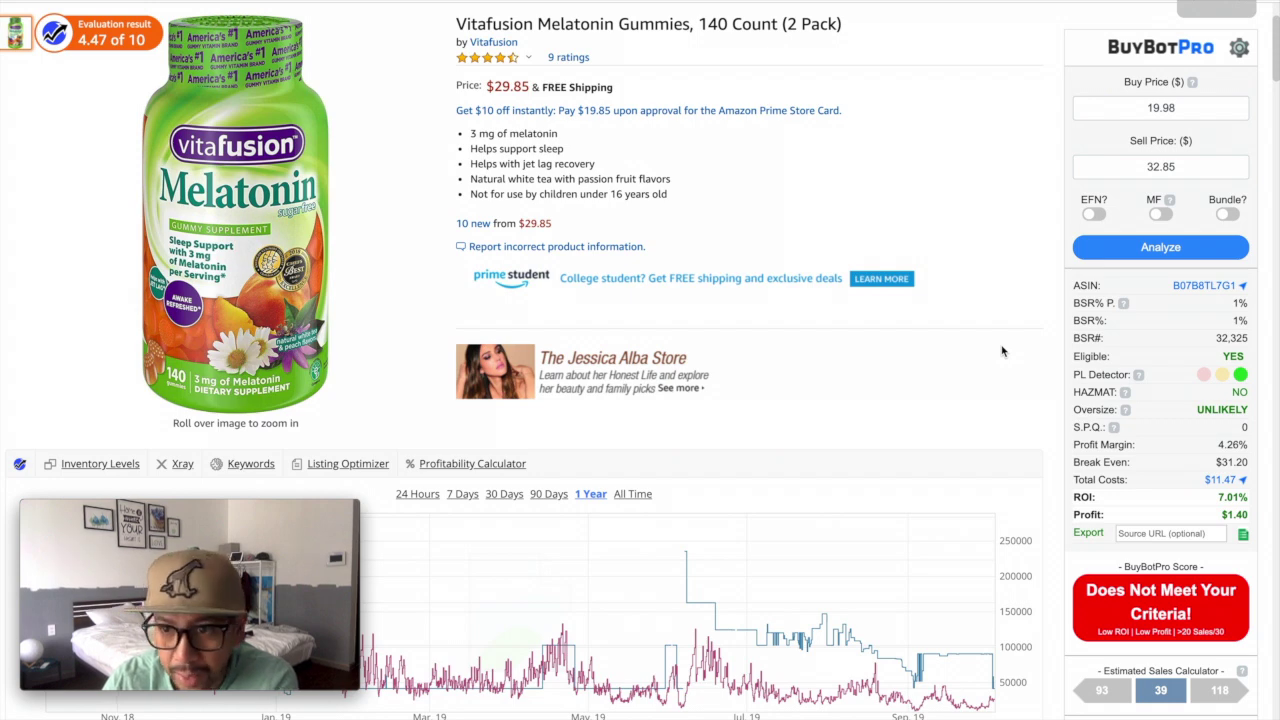
mouse_move(250, 35)
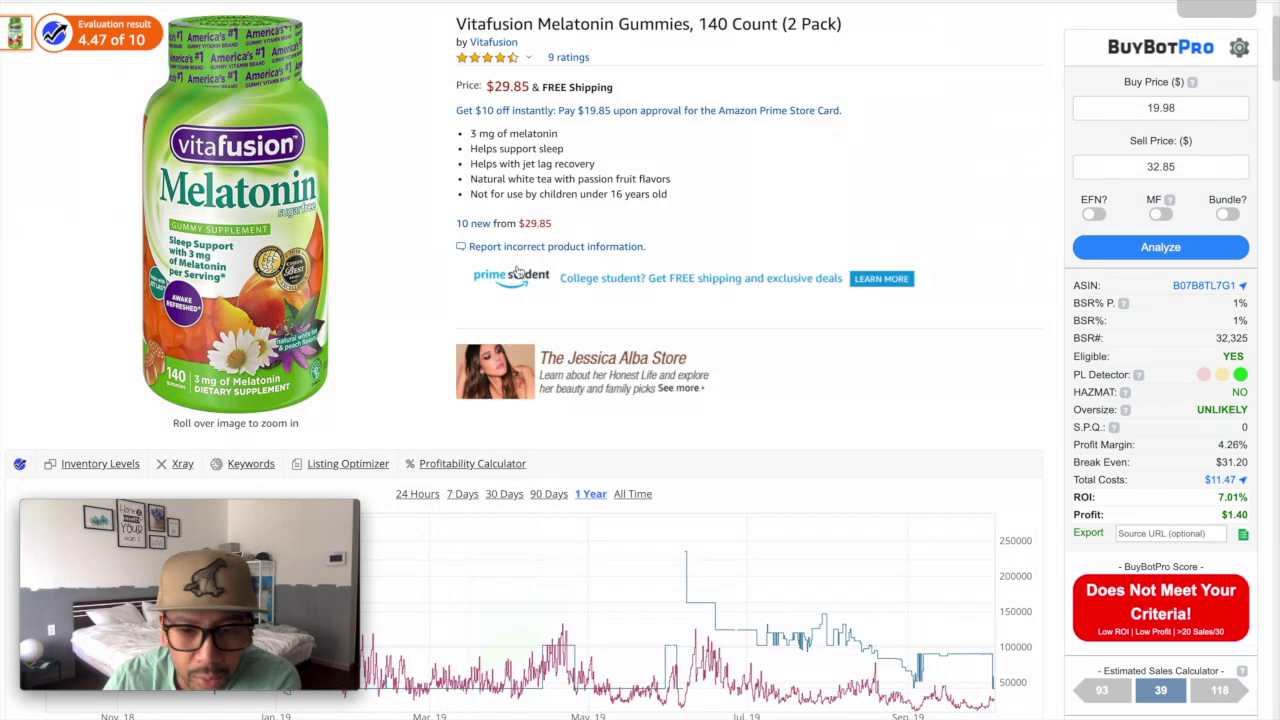
scroll(981, 341, "down", 10)
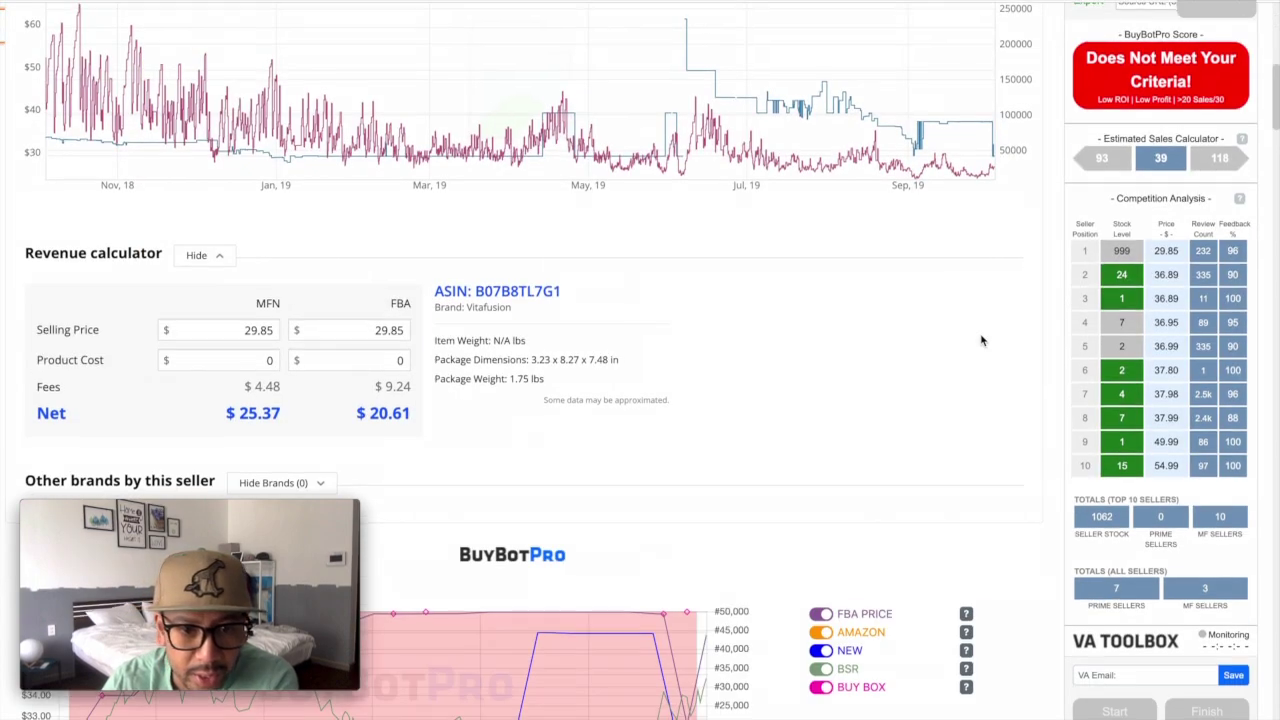
Switch the BuyBotPro price and BSR chart from 30 days to All Time
scroll(976, 339, "down", 5)
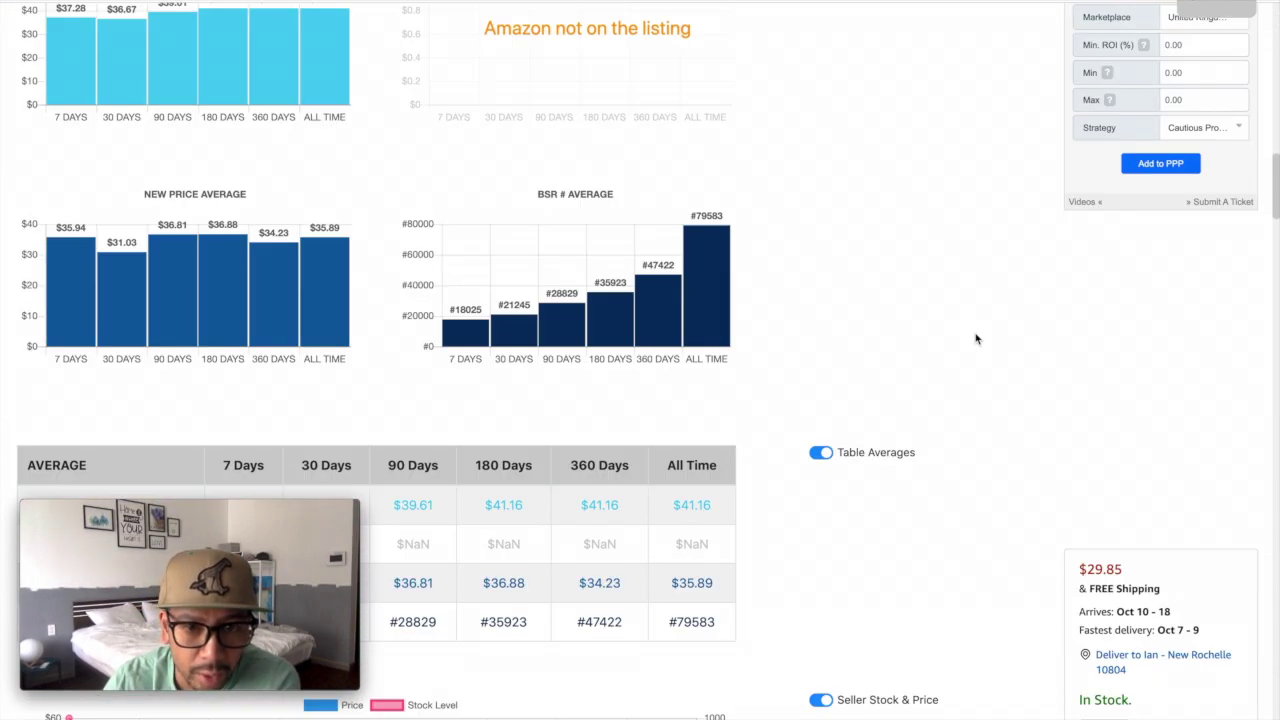
scroll(976, 339, "up", 10)
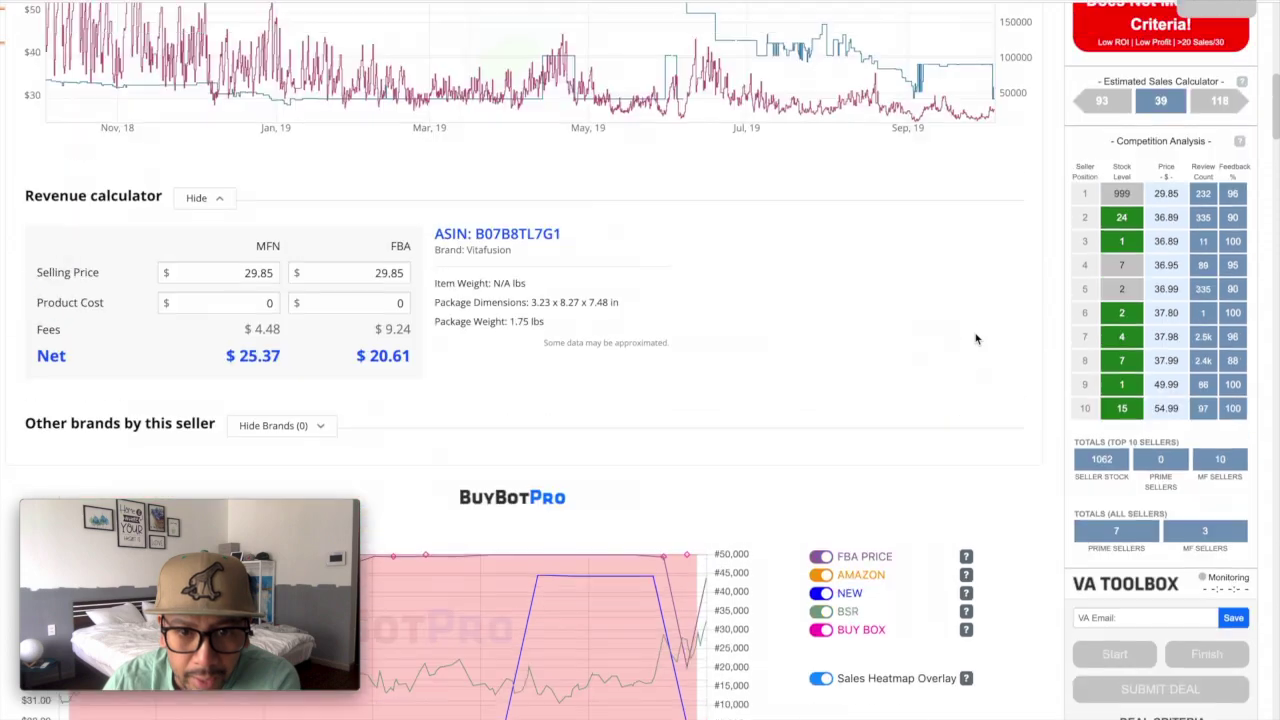
scroll(657, 378, "up", 1)
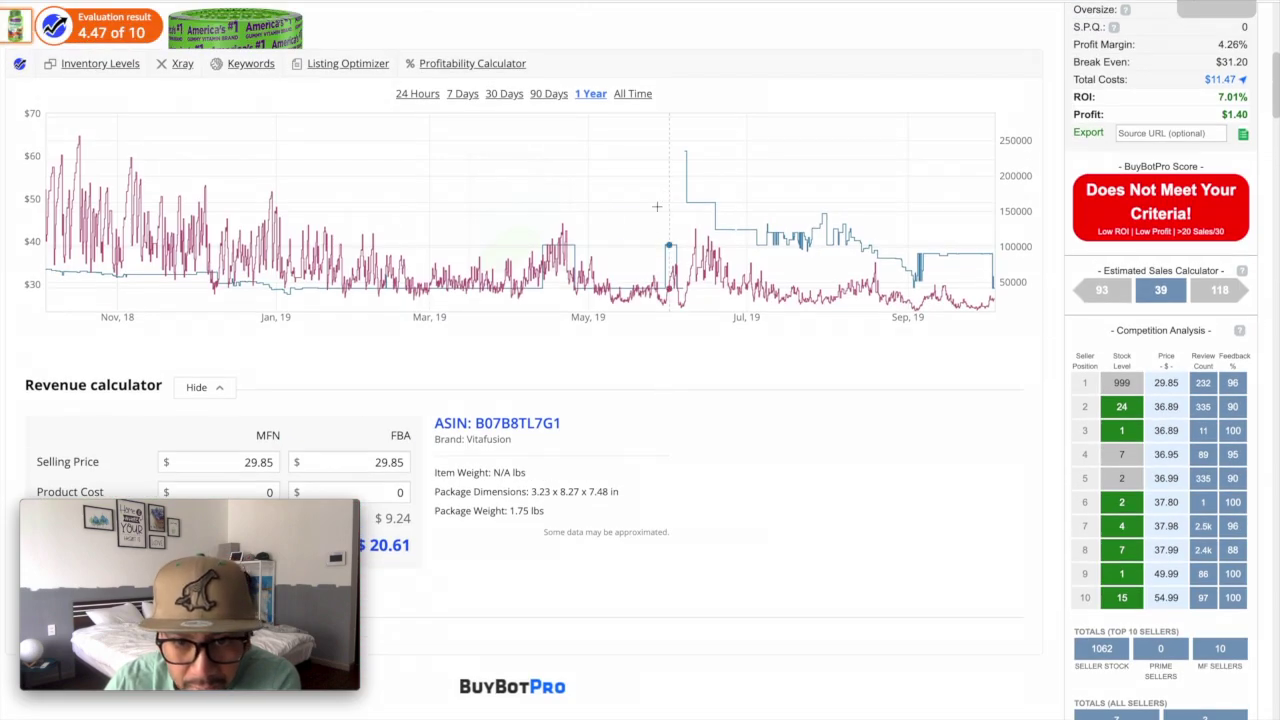
scroll(770, 481, "down", 6)
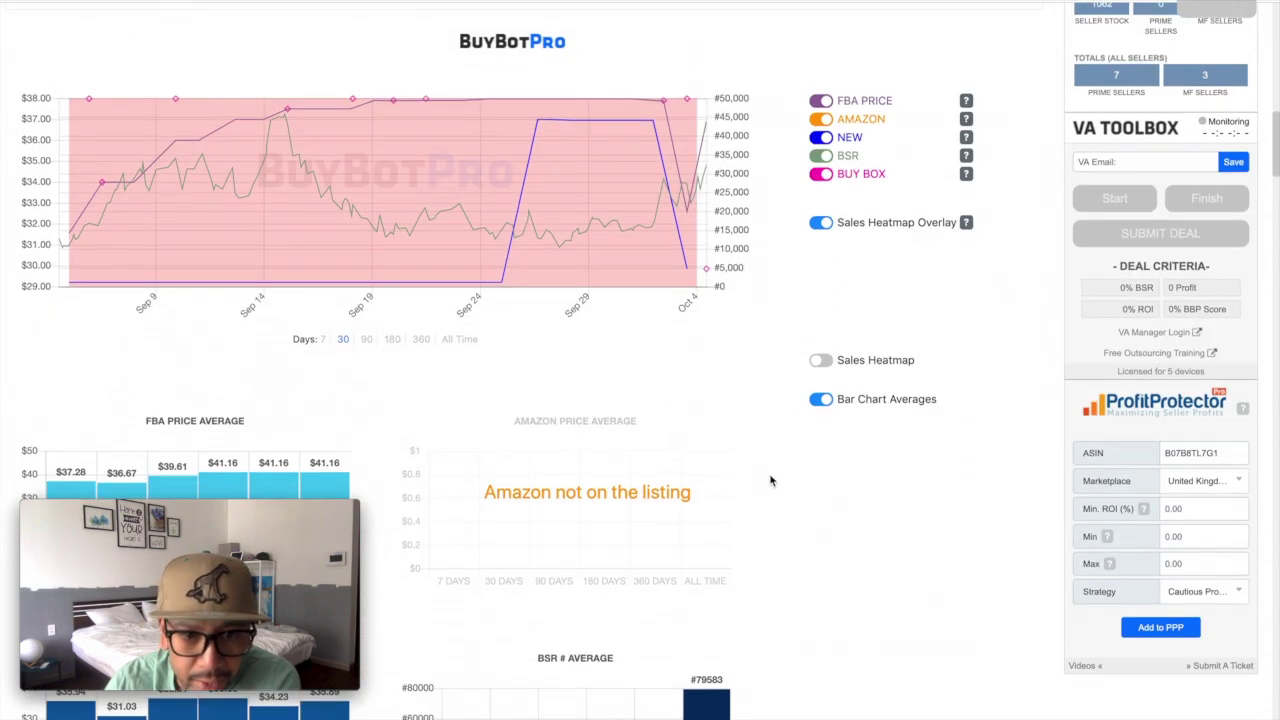
left_click(469, 341)
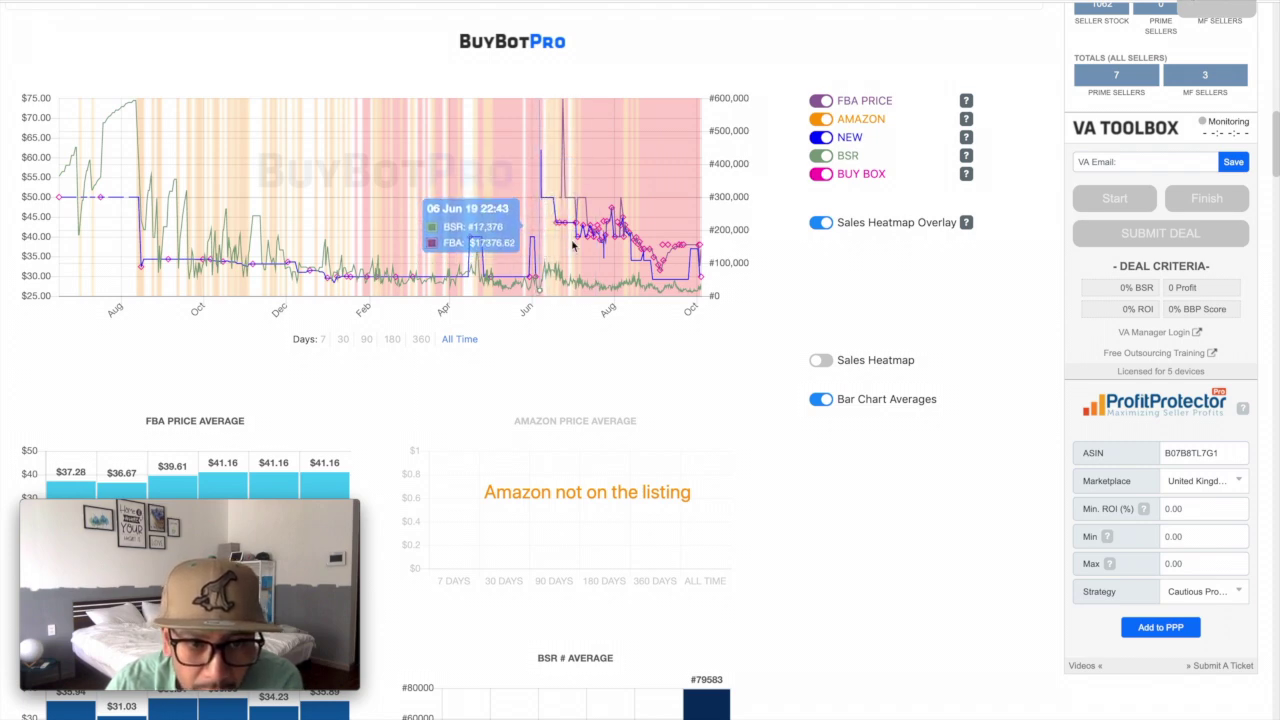
scroll(737, 343, "up", 10)
scroll(740, 345, "down", 3)
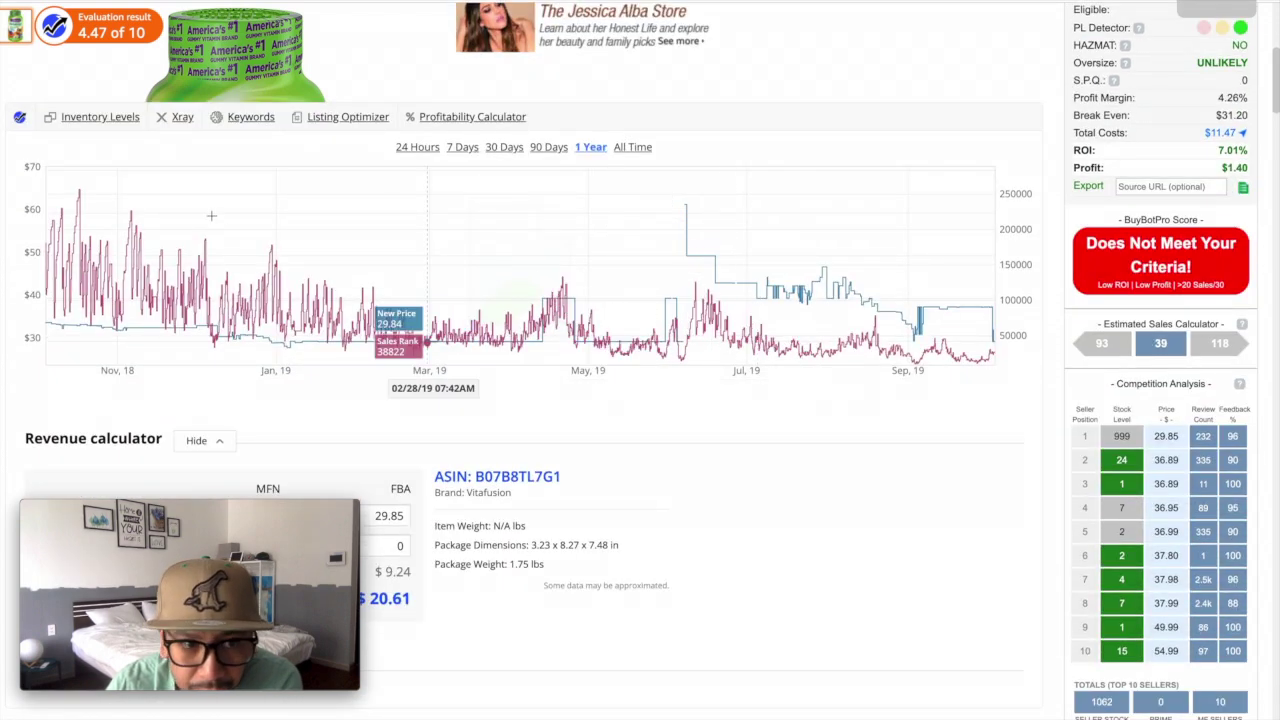
left_click(105, 118)
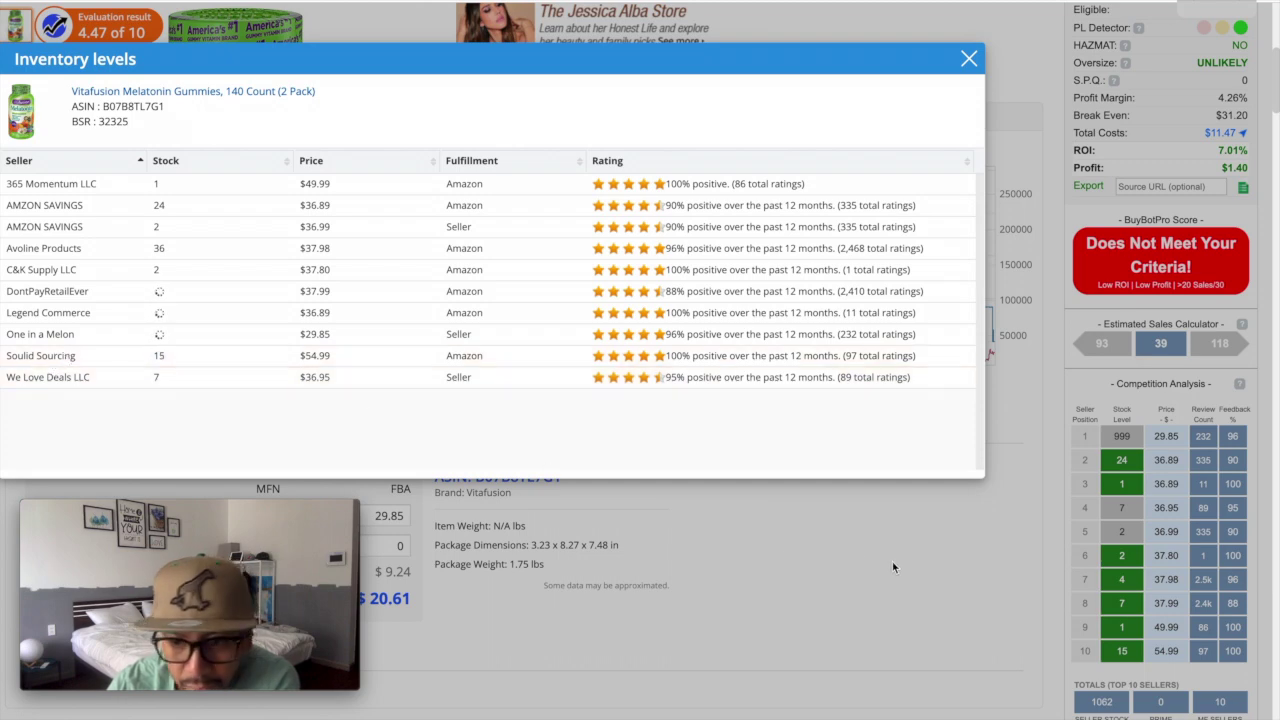
left_click(968, 58)
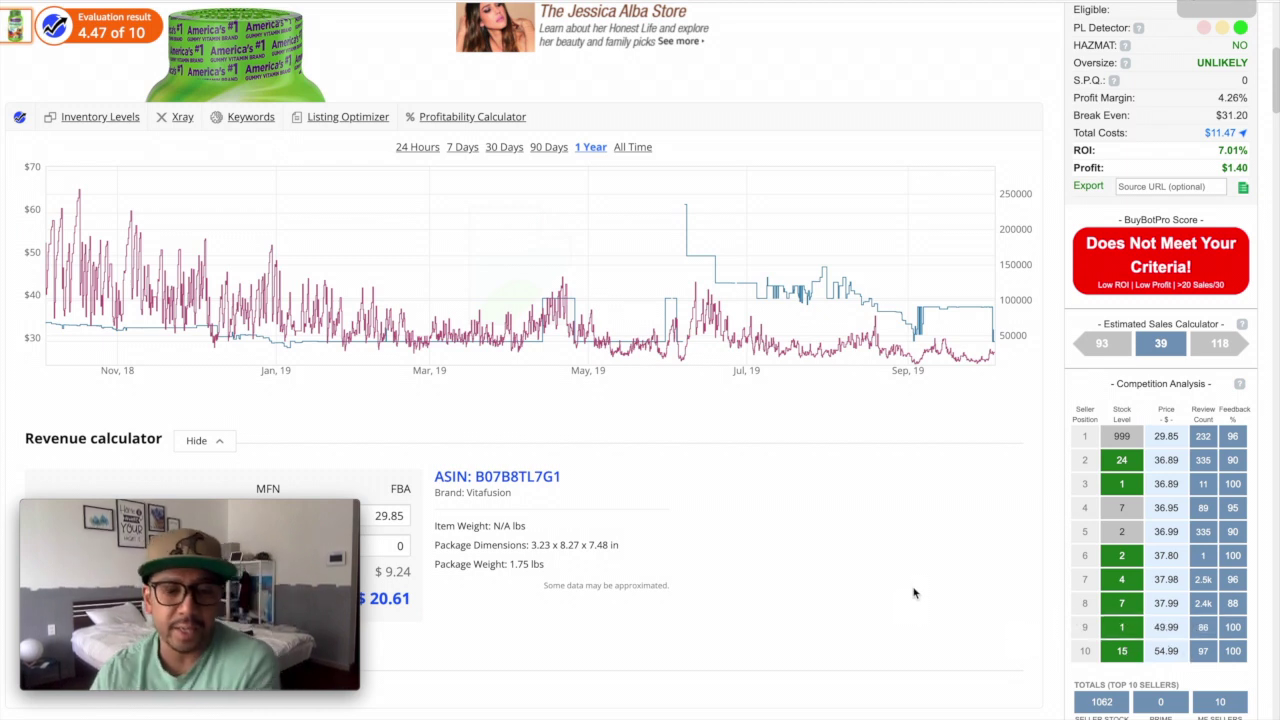
scroll(915, 591, "up", 1)
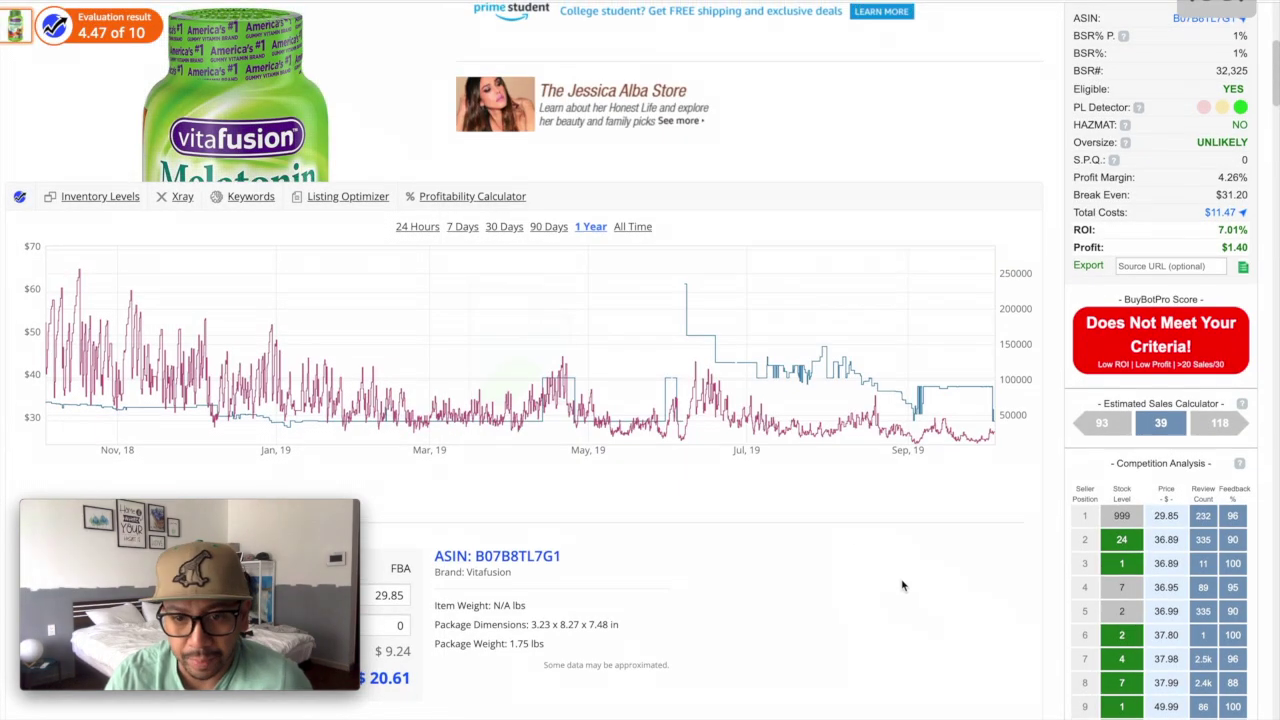
Step the Helium 10 chart through 24 Hours, 7 Days and 30 Days, settling on 90 Days
scroll(902, 585, "down", 2)
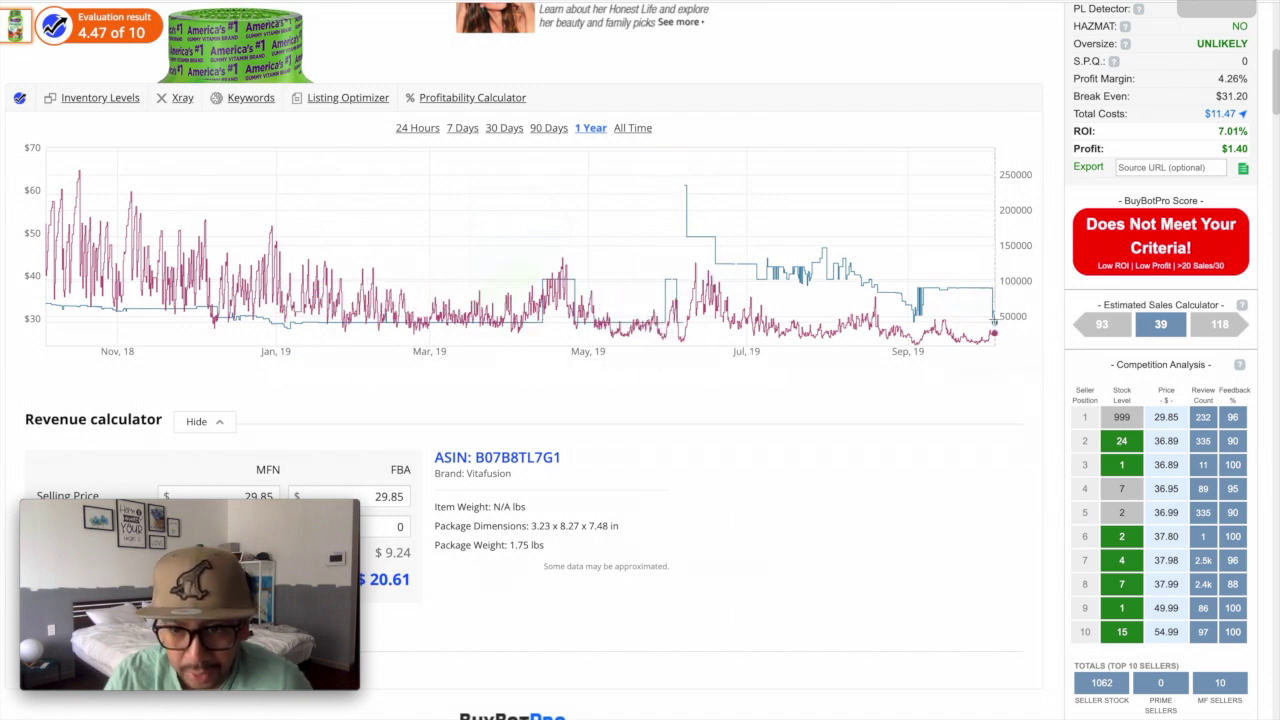
left_click(416, 128)
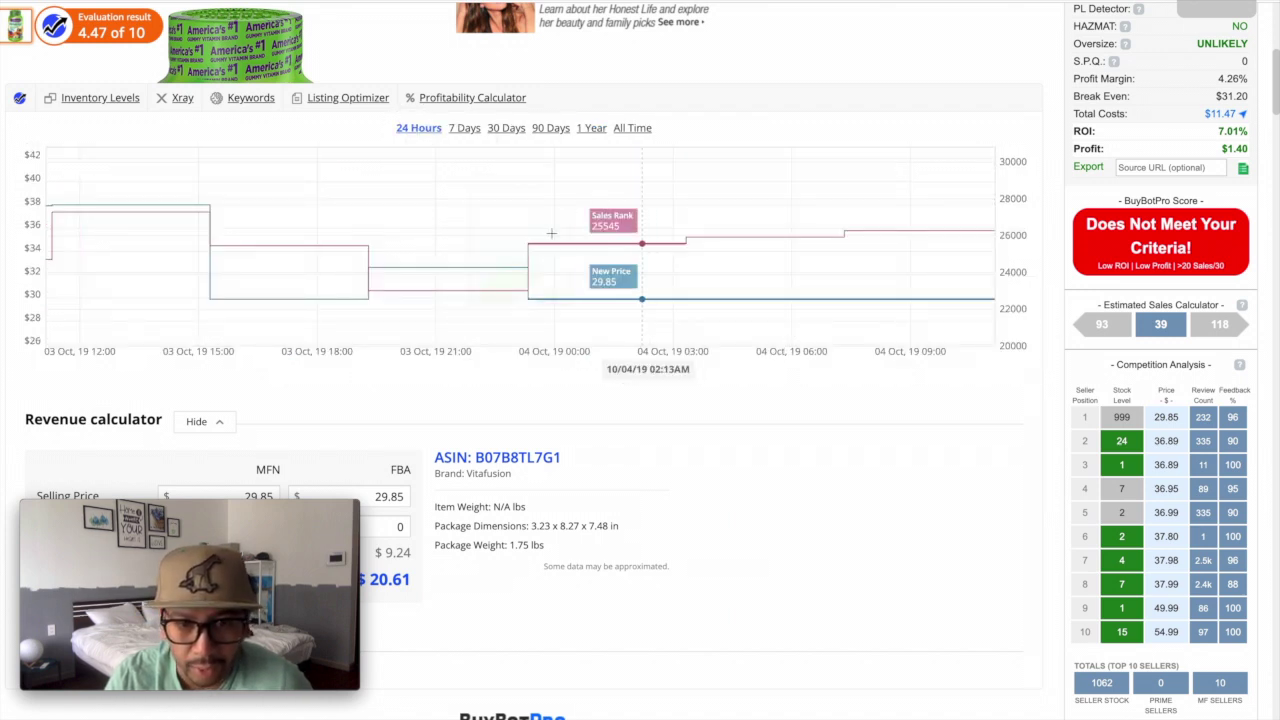
left_click(464, 128)
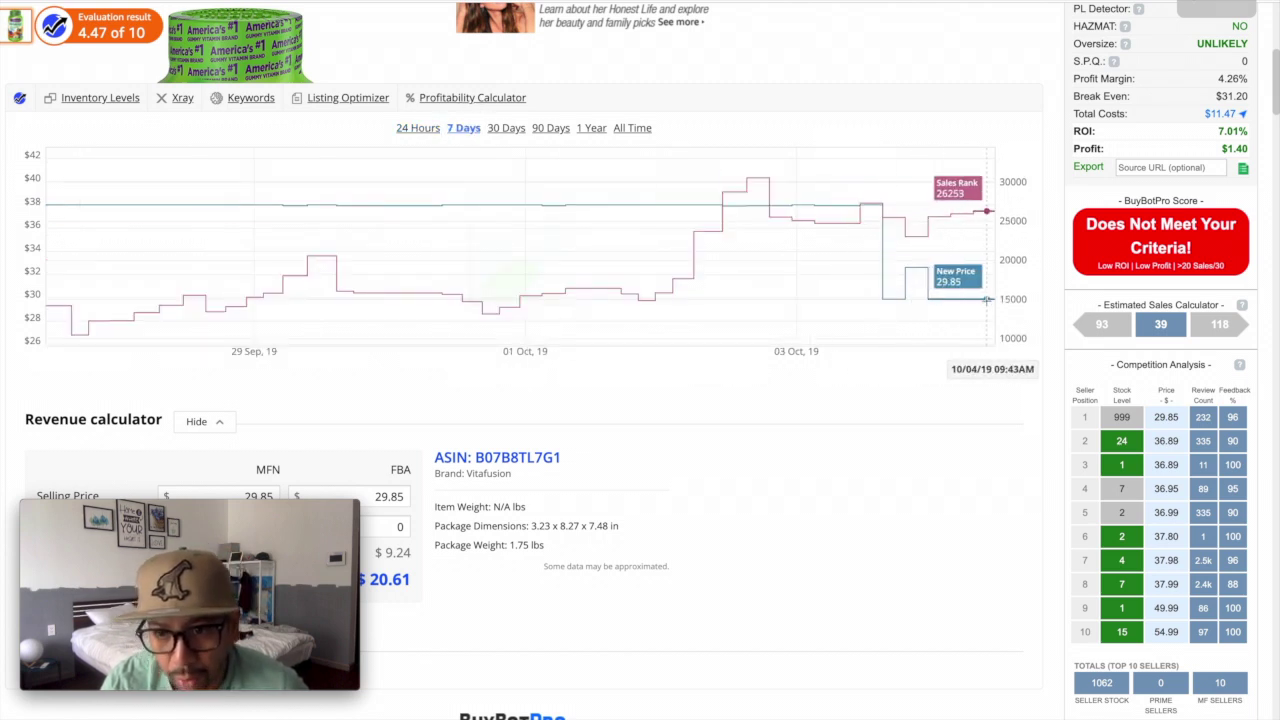
left_click(506, 129)
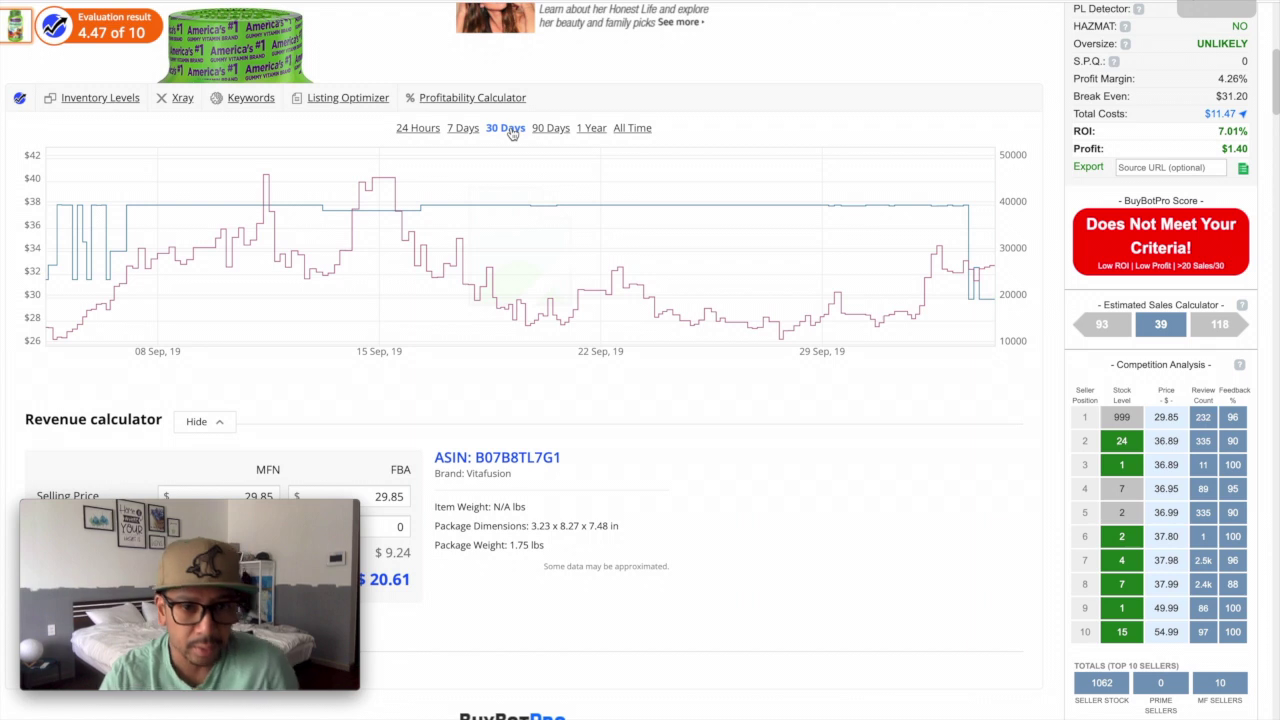
left_click(549, 129)
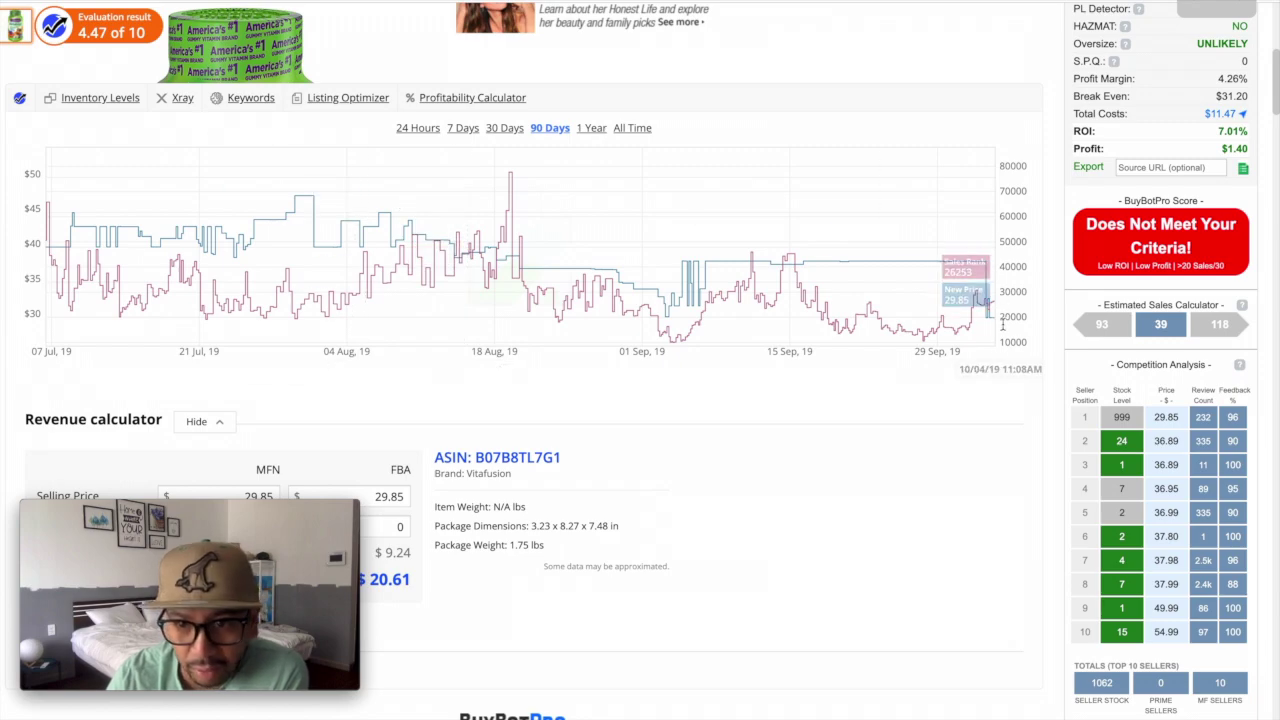
scroll(1006, 370, "down", 6)
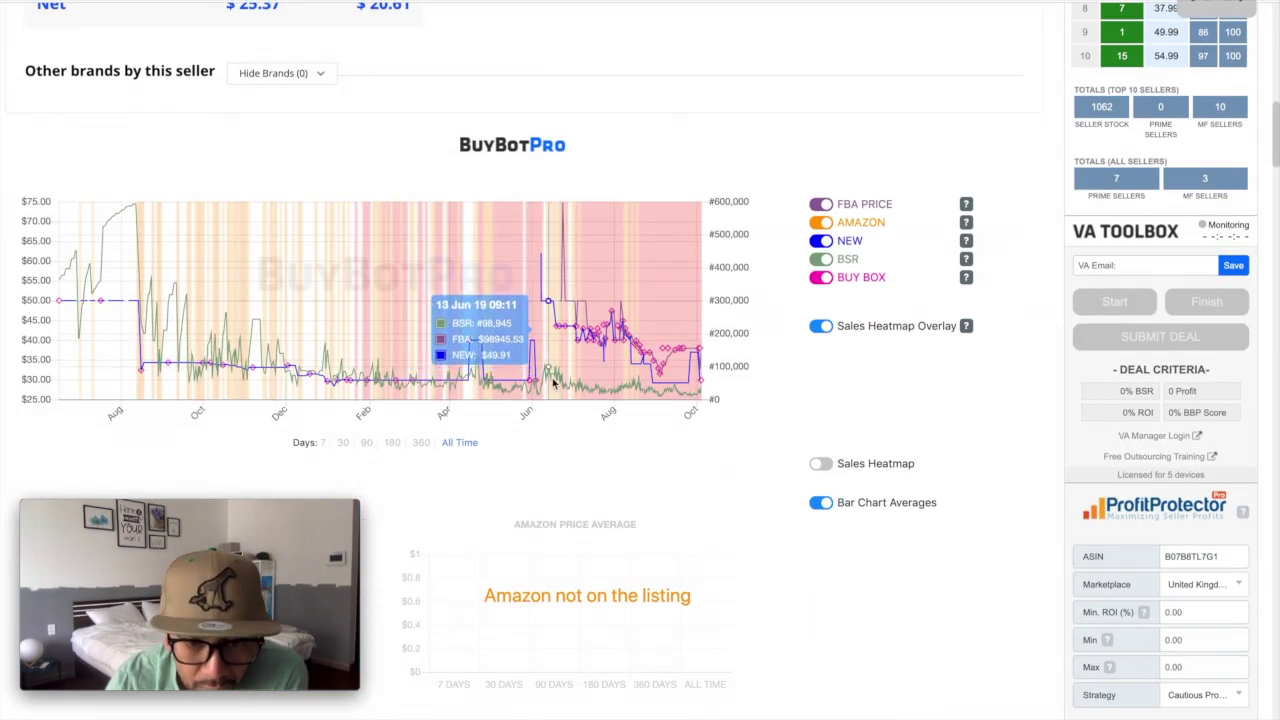
scroll(677, 335, "up", 4)
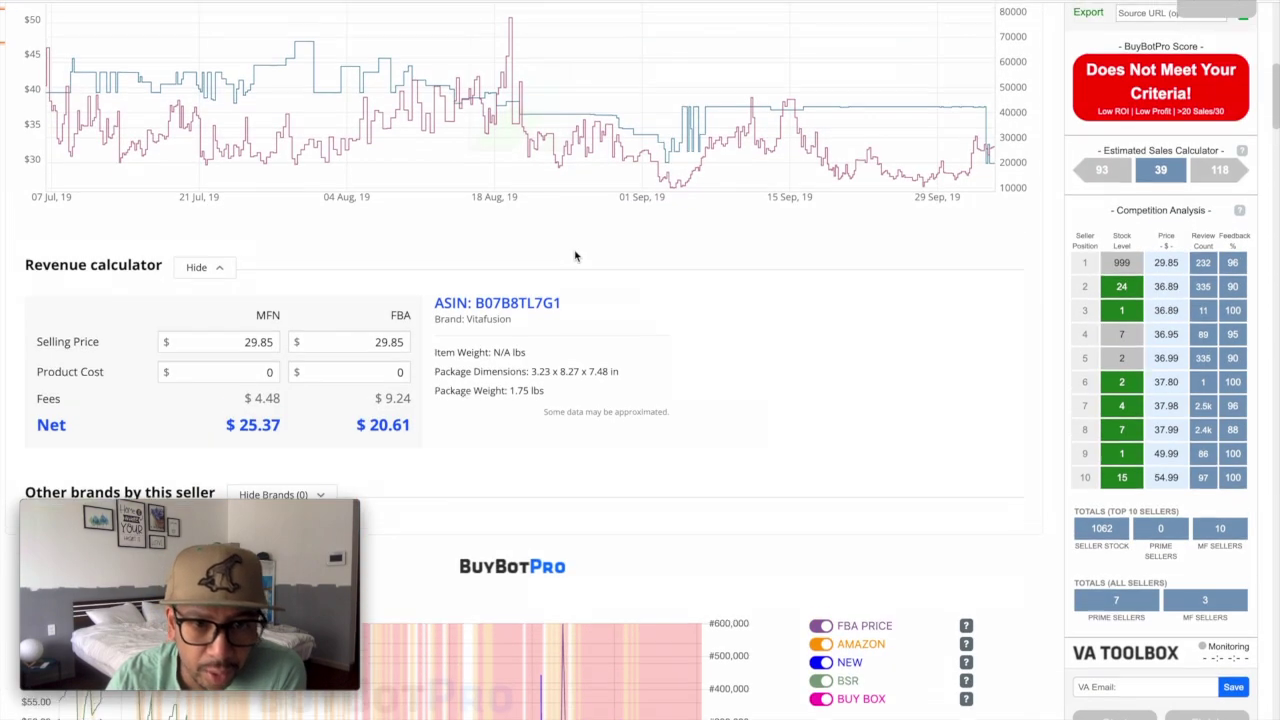
scroll(682, 349, "up", 2)
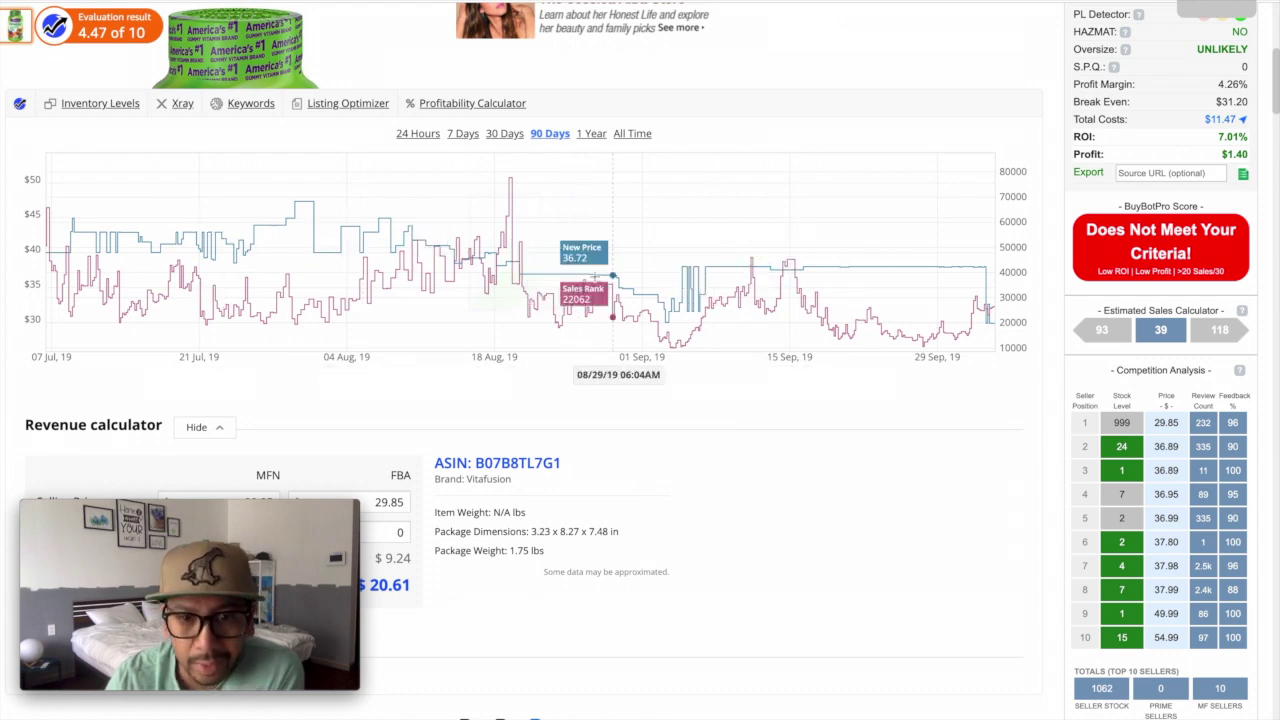
Show the 'Does Not Meet Your Criteria' details: ROI too low, low profit, great 30-day sales
scroll(811, 340, "up", 4)
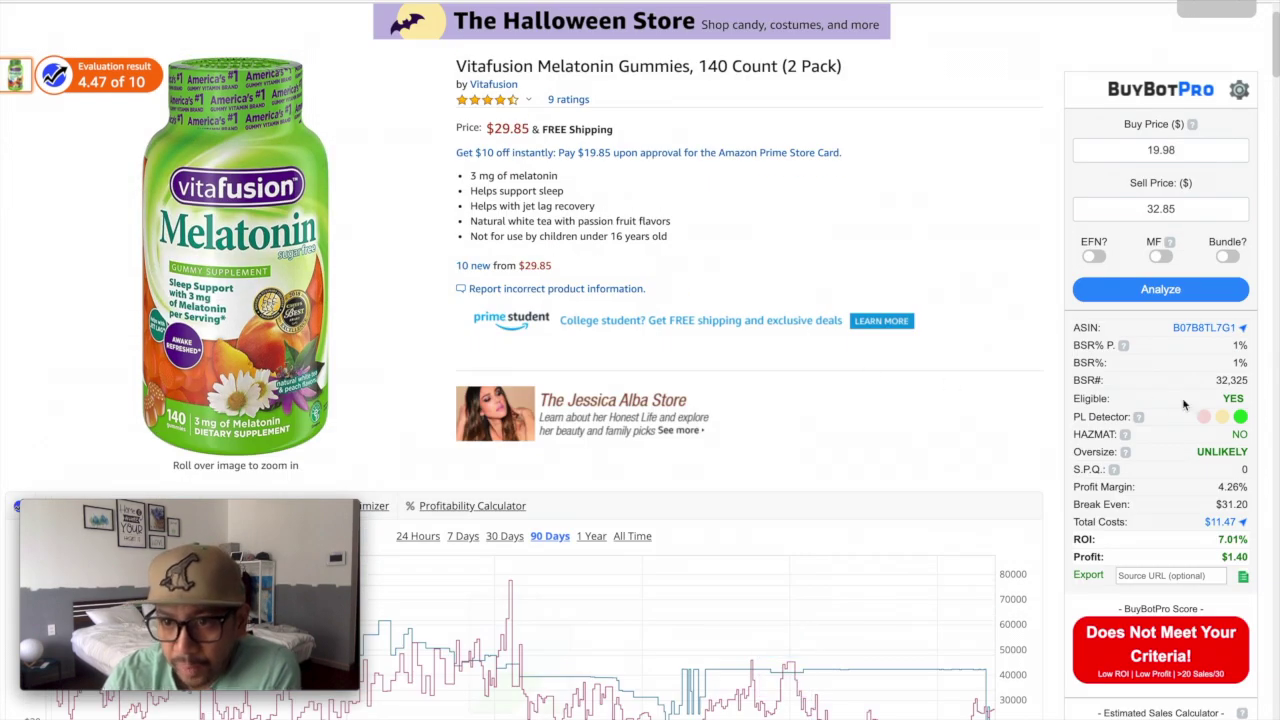
scroll(1026, 425, "down", 1)
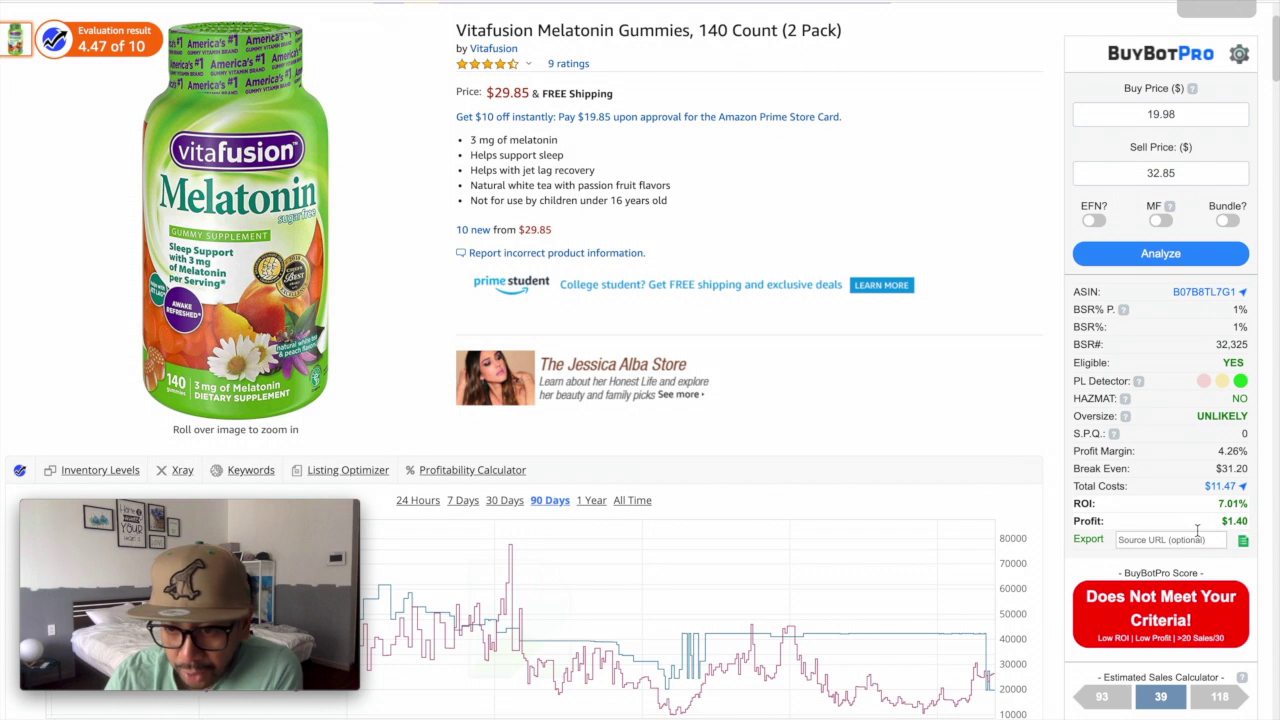
mouse_move(1082, 612)
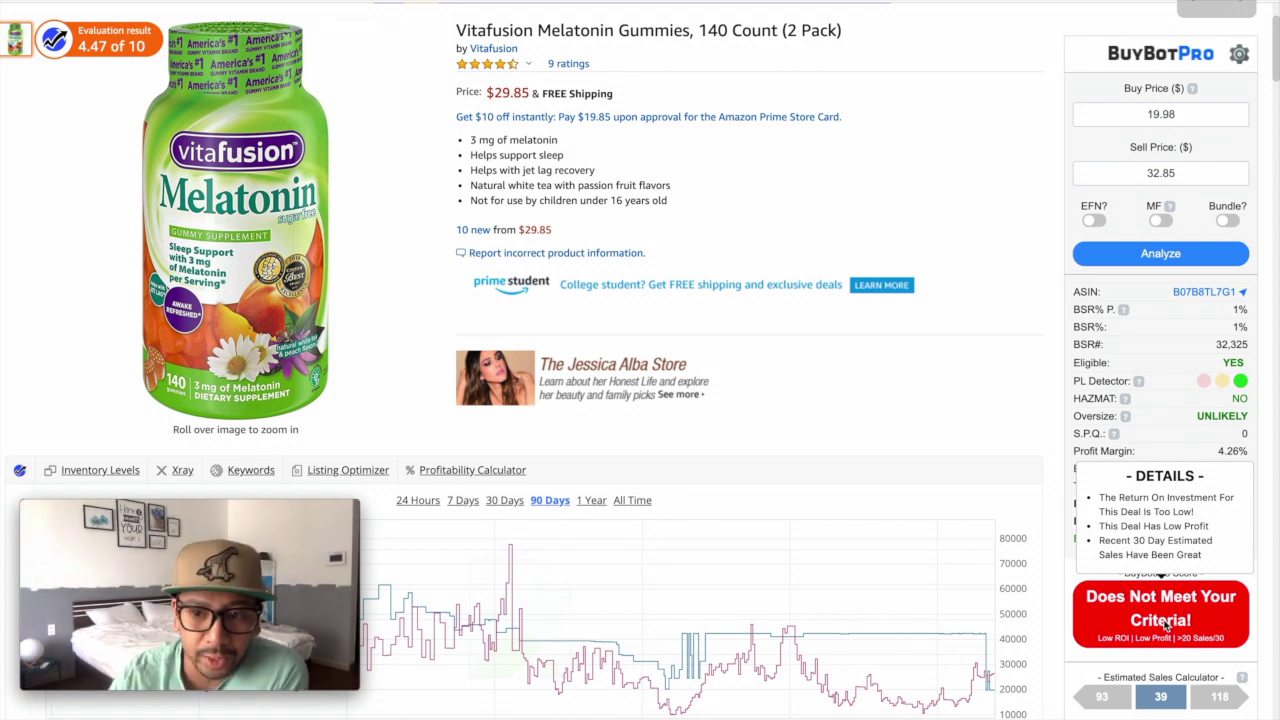
scroll(1121, 507, "down", 4)
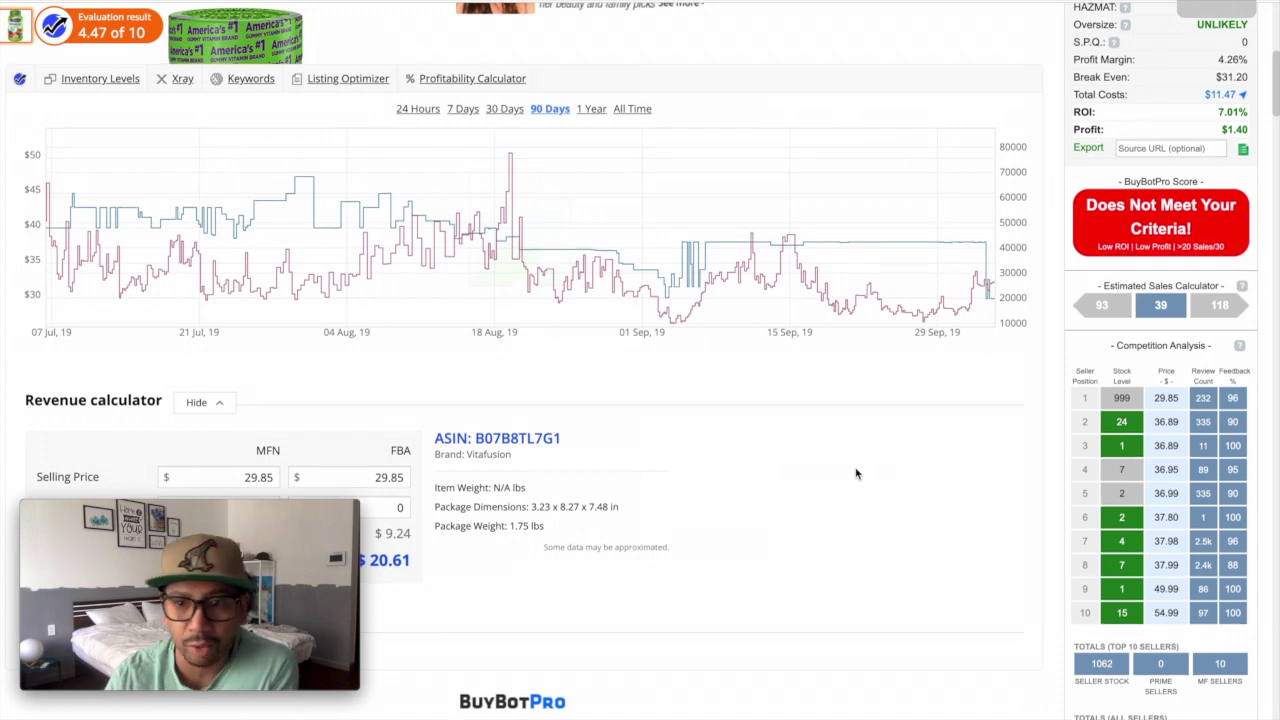
scroll(856, 474, "down", 1)
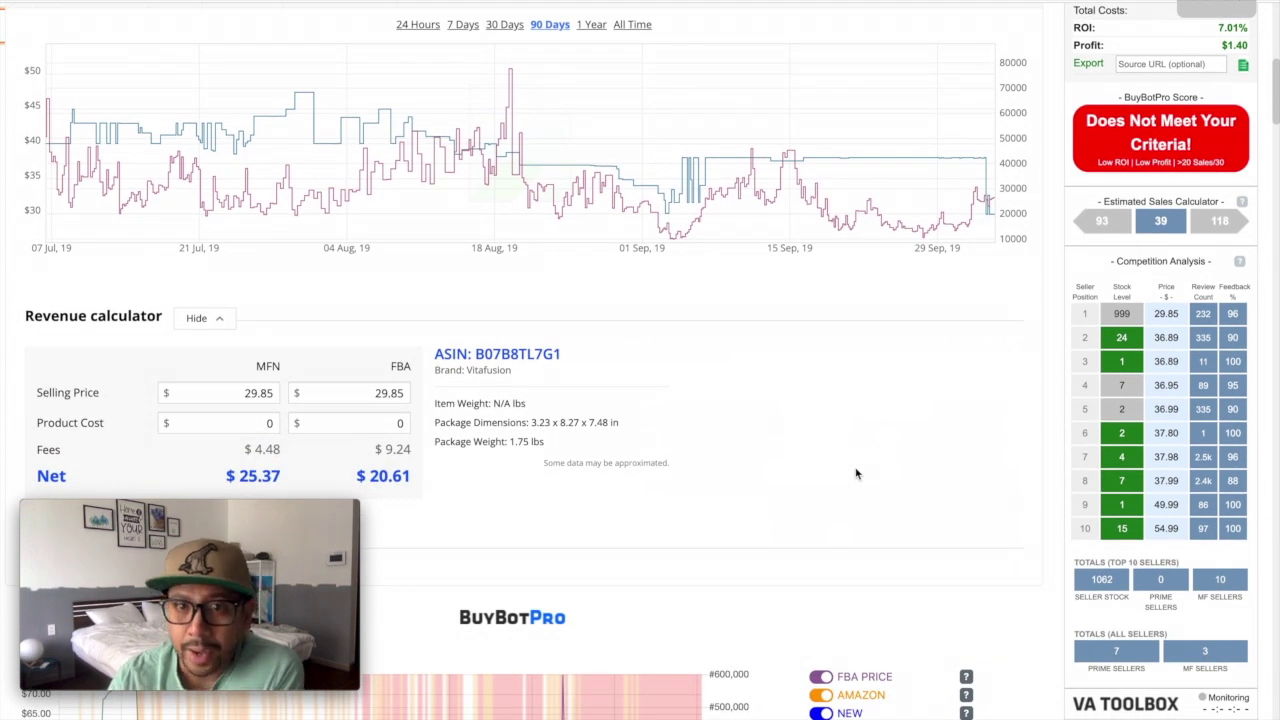